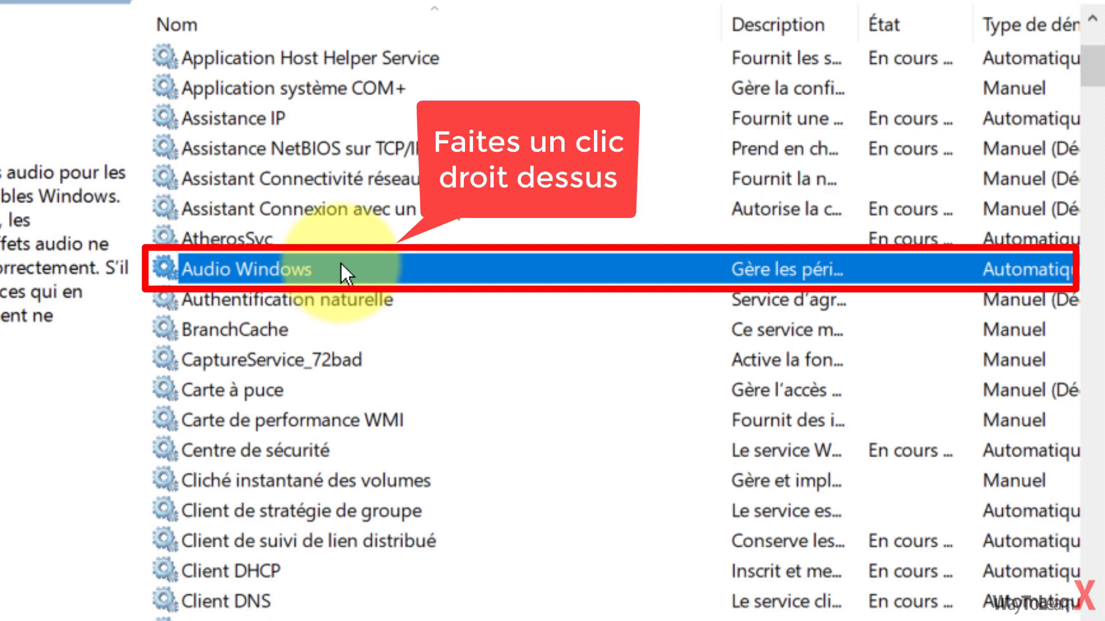
Set the startup type of the Audio Windows service to Automatique in its properties
right_click(340, 264)
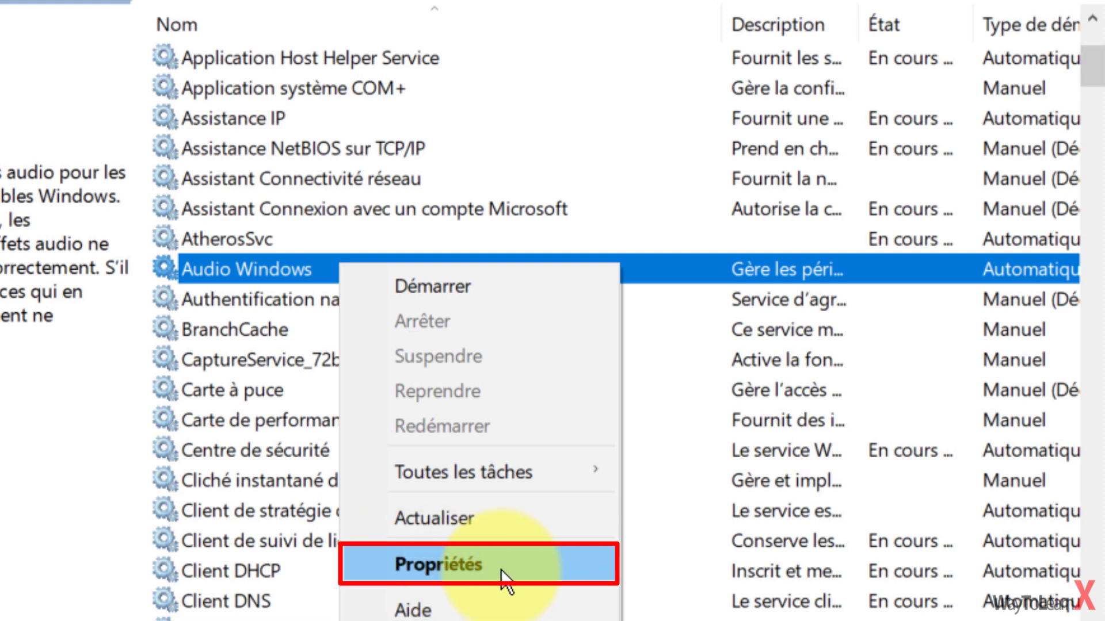
click(416, 566)
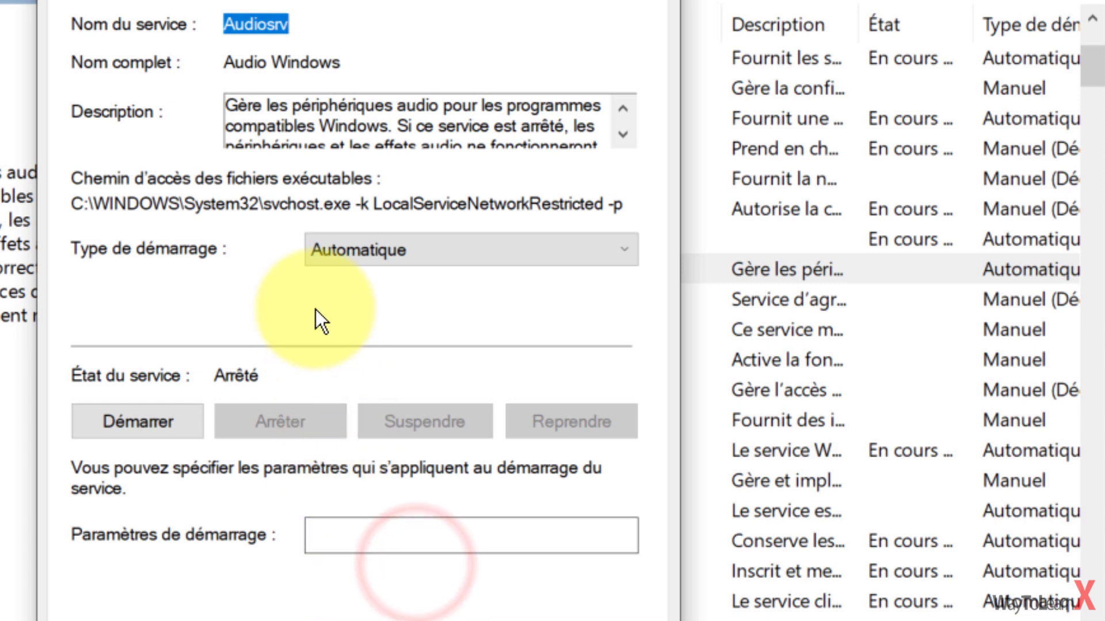
click(363, 258)
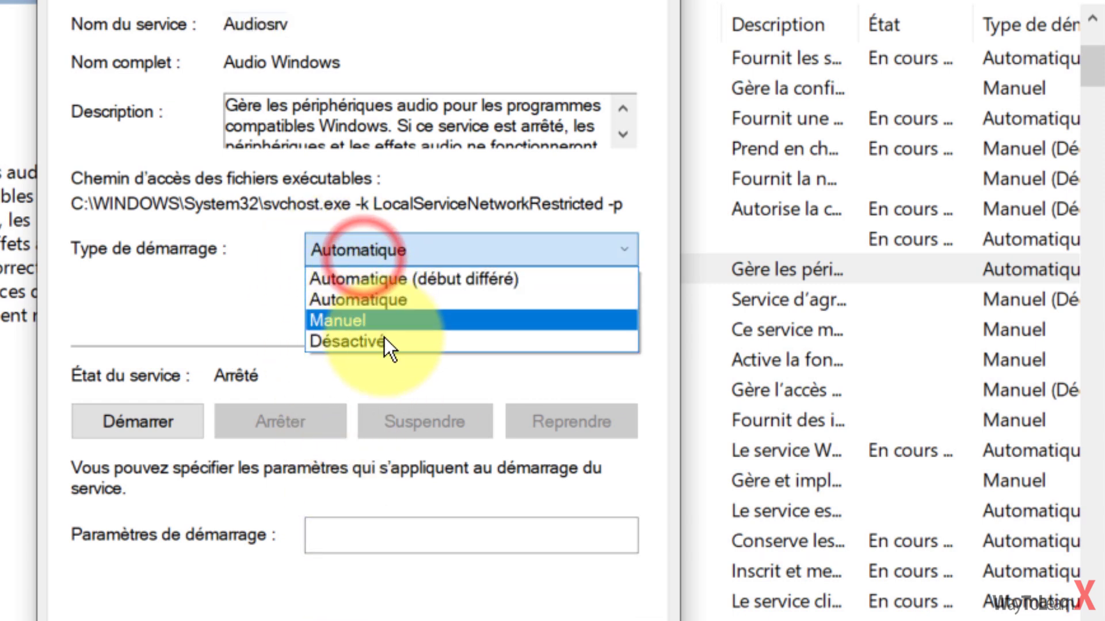
click(410, 300)
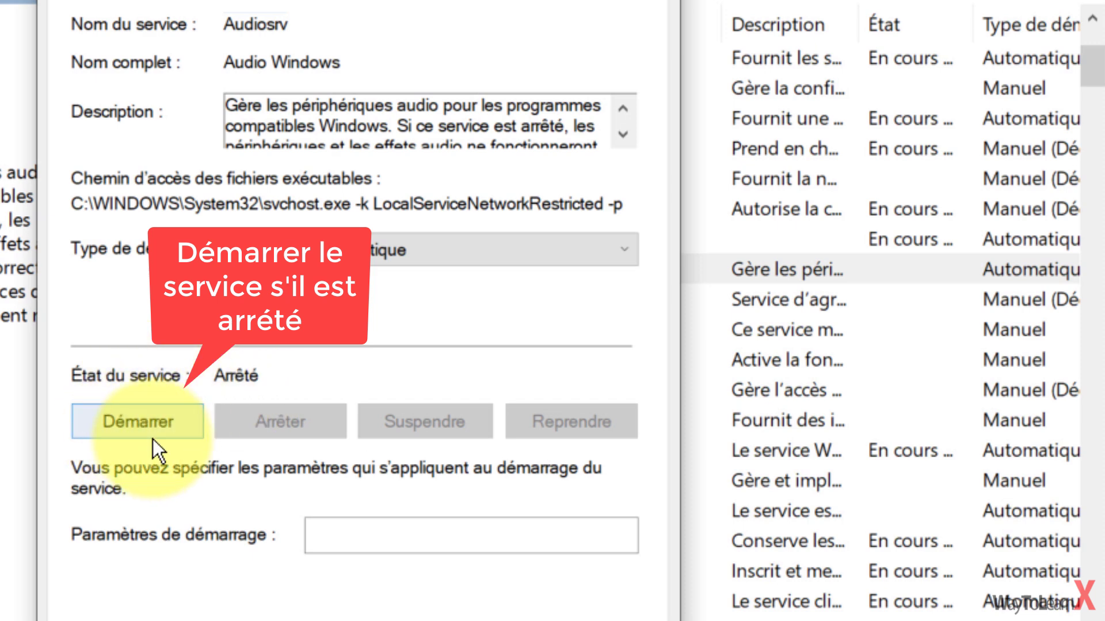
Start the stopped Audio Windows service, then apply its properties and minimize the Services window
click(119, 421)
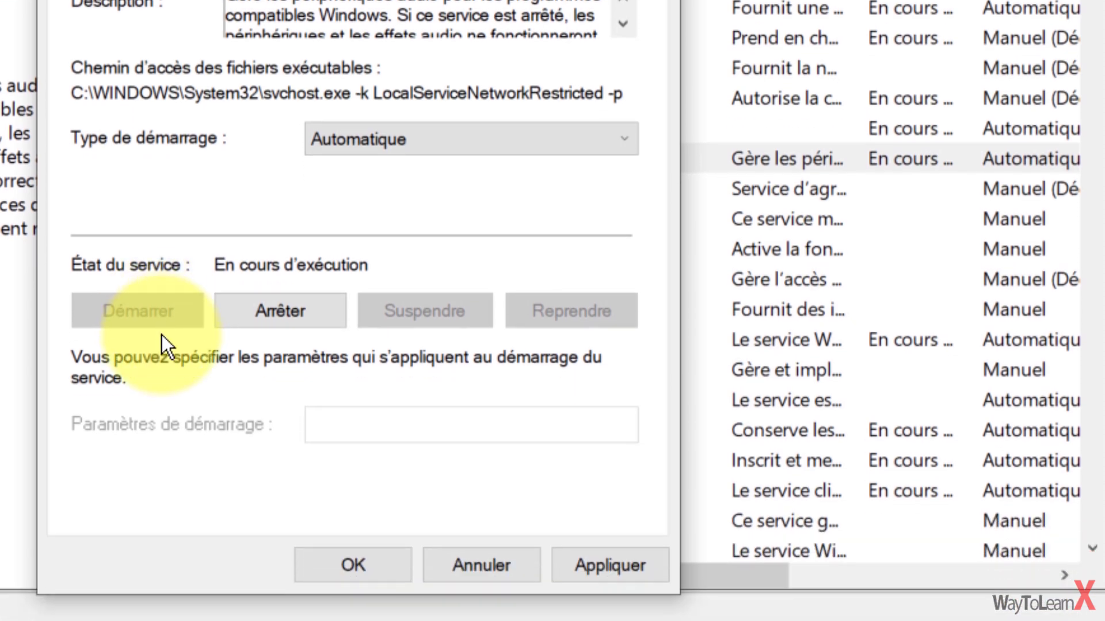
click(598, 566)
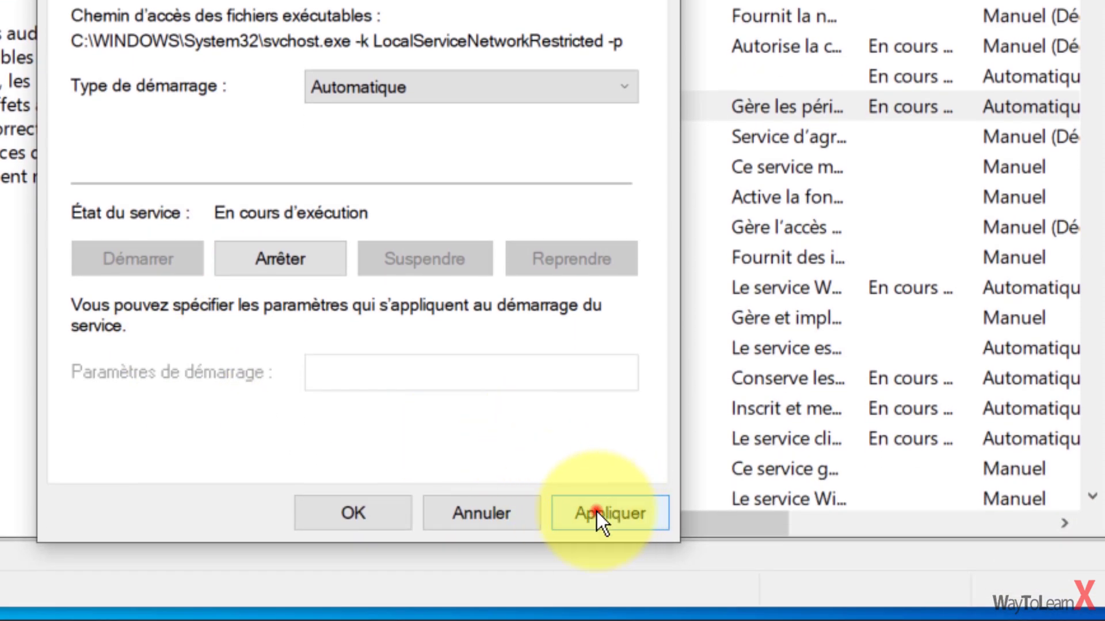
click(341, 509)
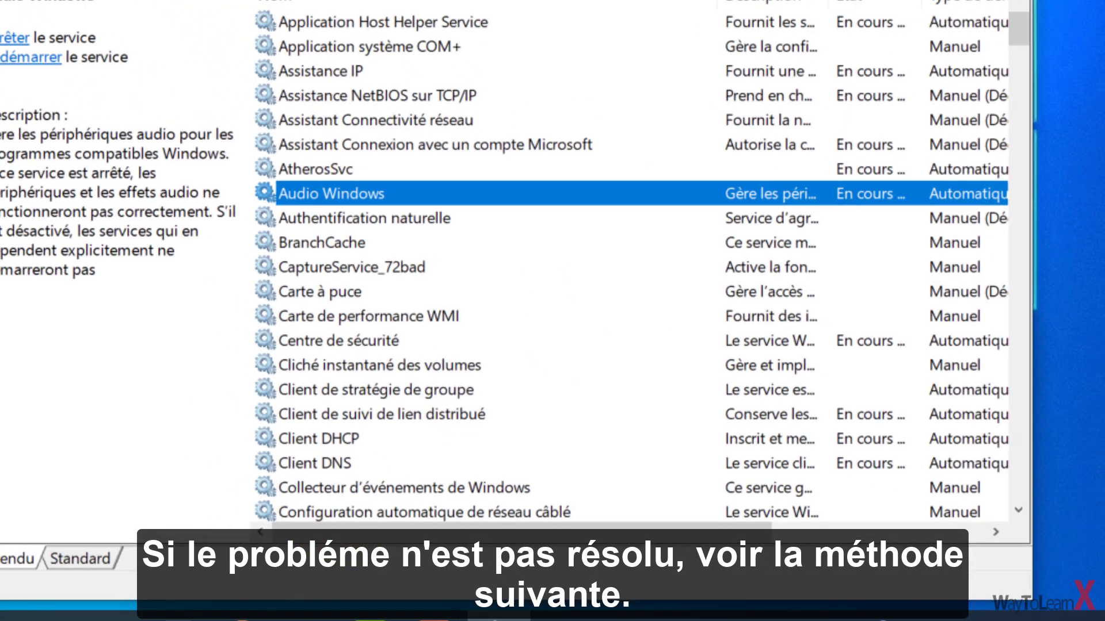
click(829, 45)
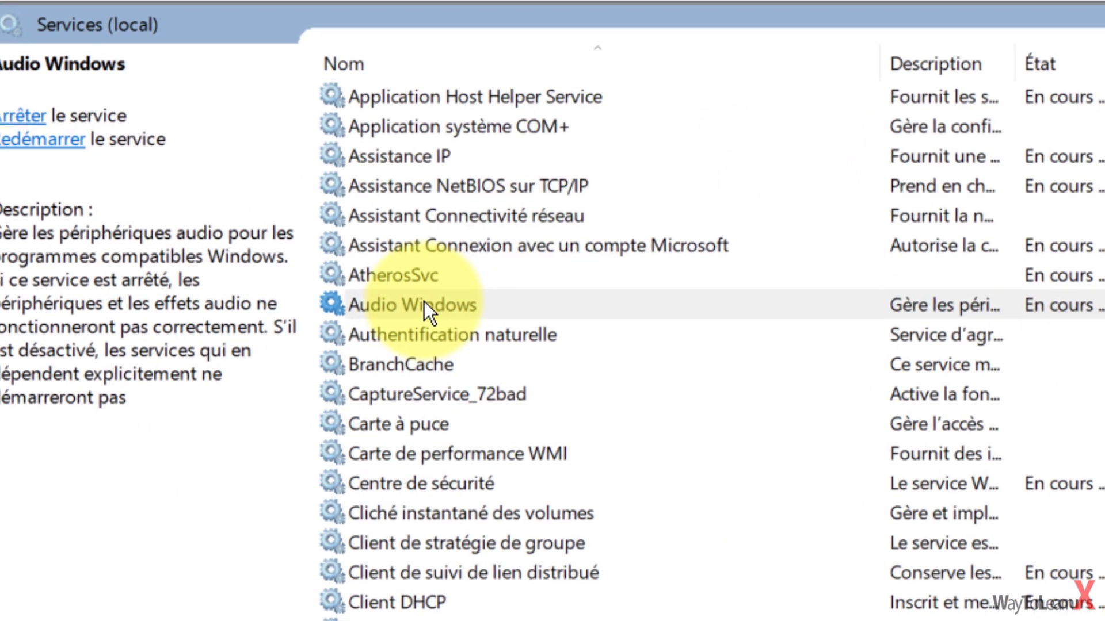
Restart the running Audio Windows service and minimize the Services window
click(423, 302)
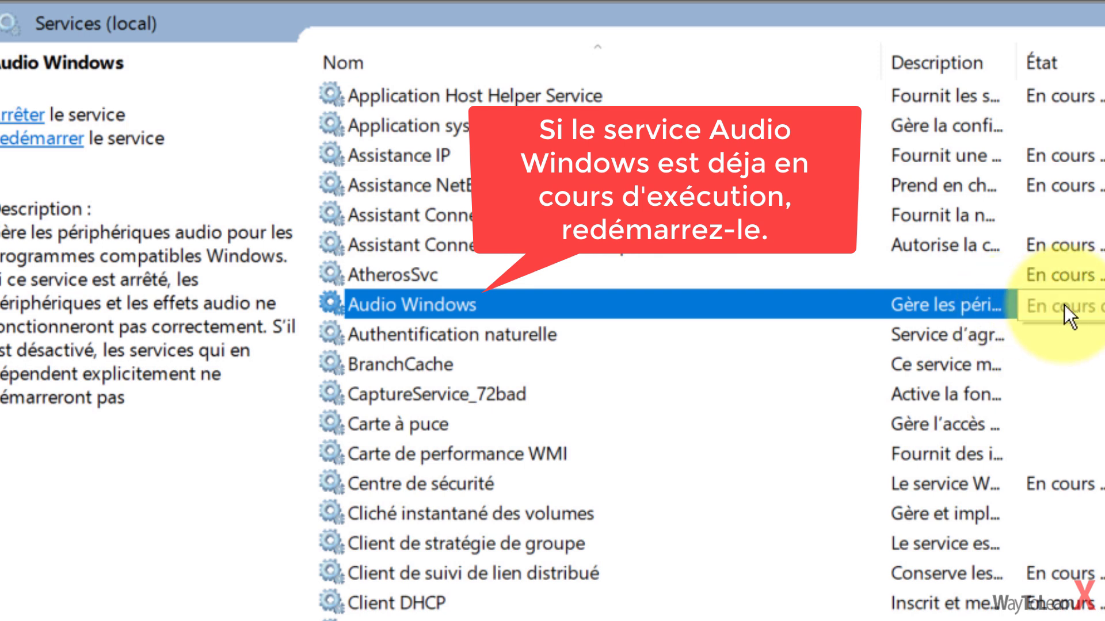
right_click(442, 304)
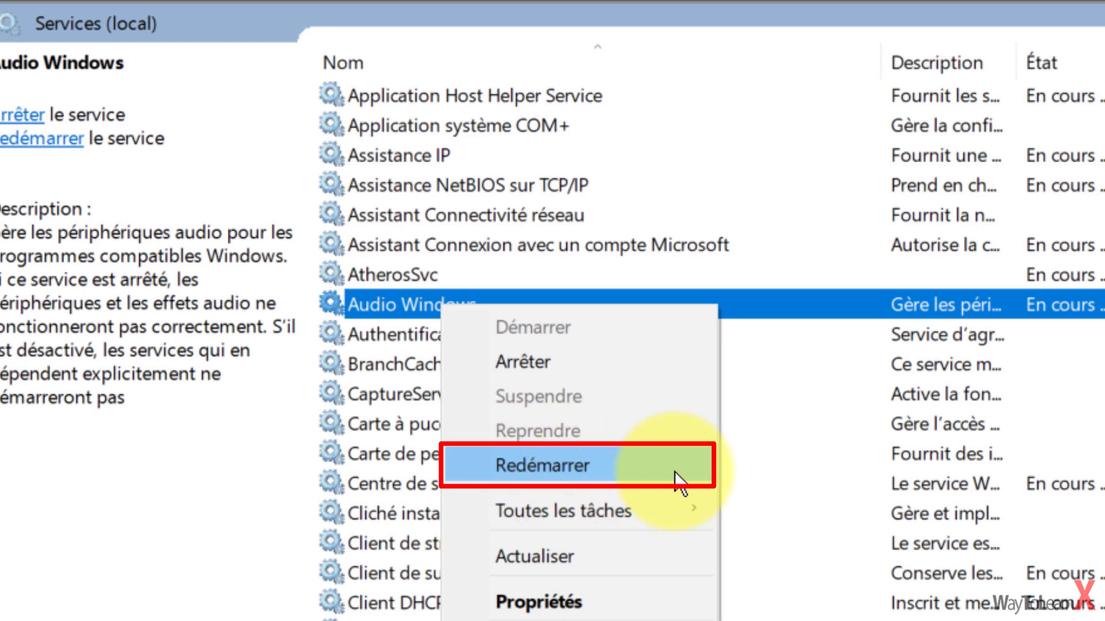
click(529, 465)
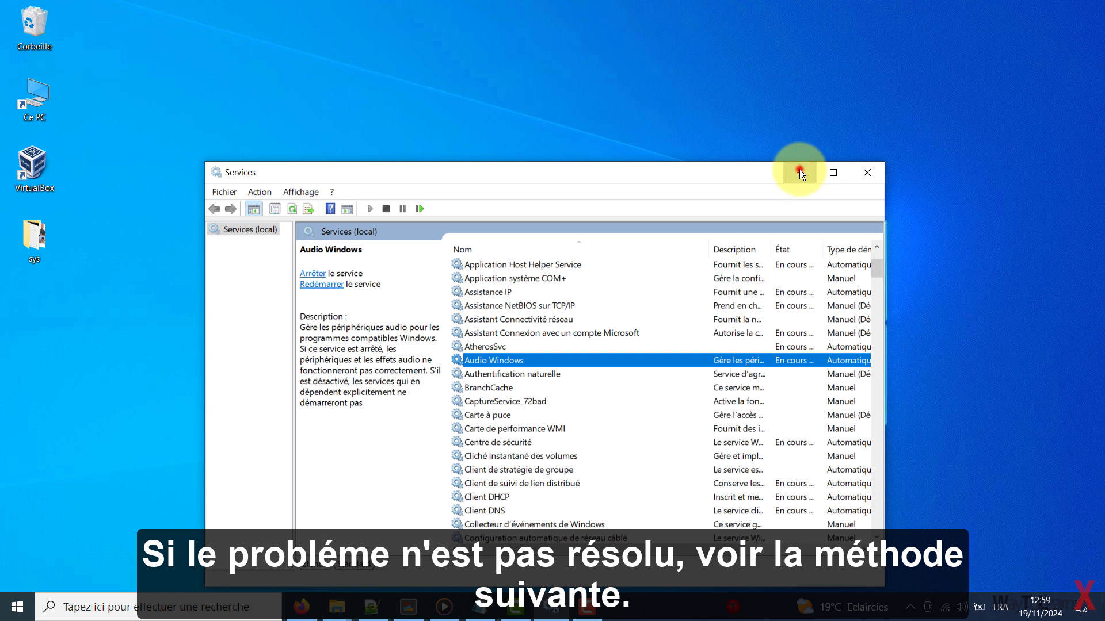
click(799, 172)
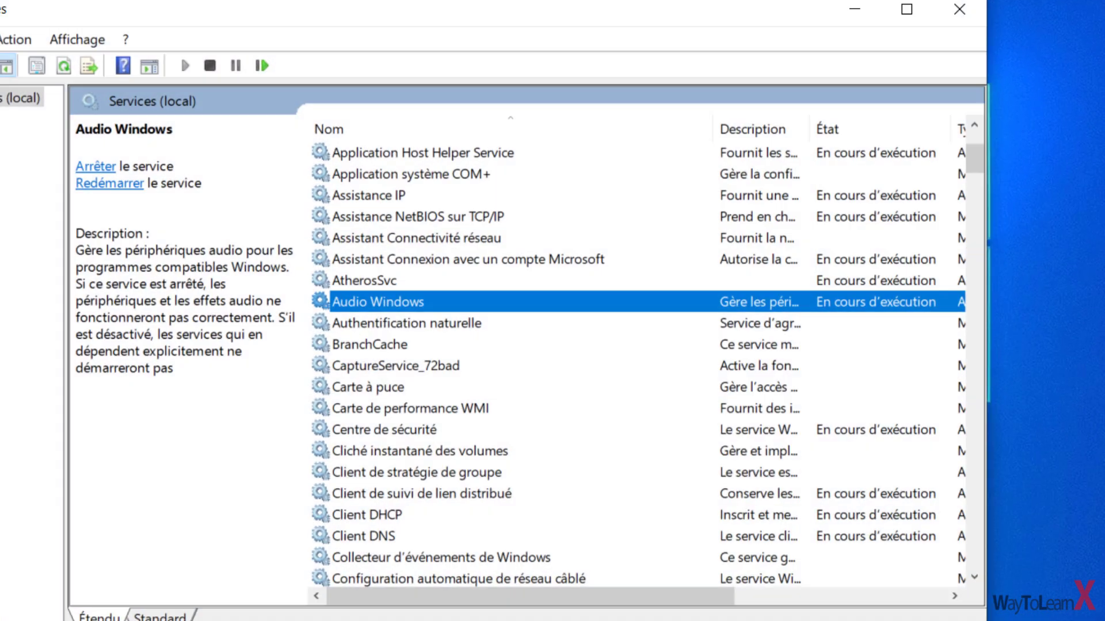
Check the status of the Générateur de points de terminaison du service Audio Windows and Plug-and-Play services
scroll(404, 286, down, 9)
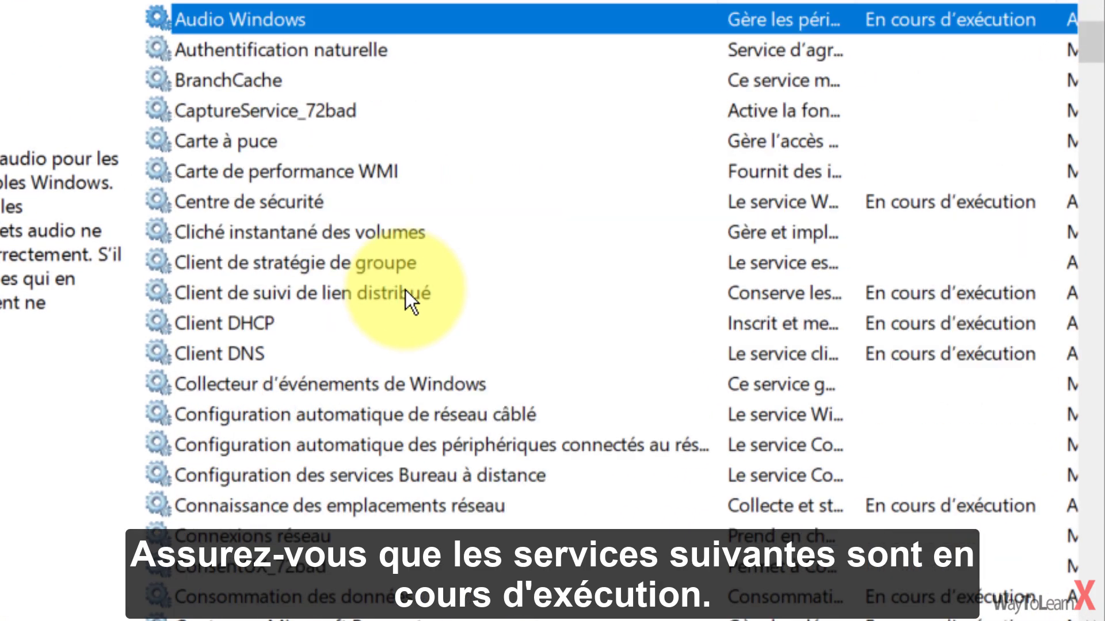
scroll(396, 290, down, 7)
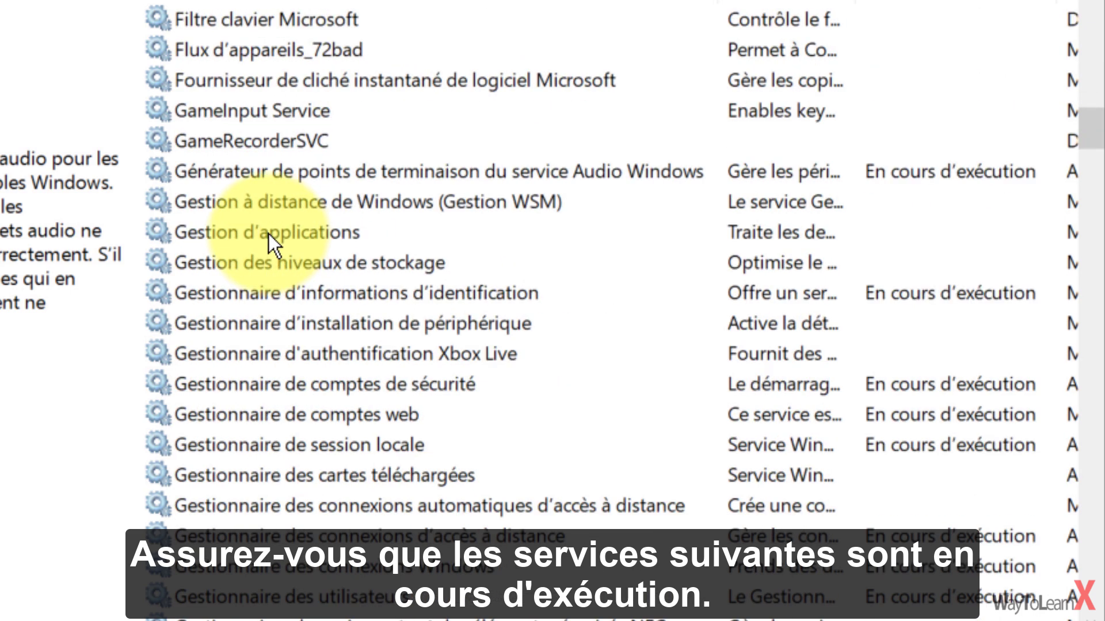
text(plu)
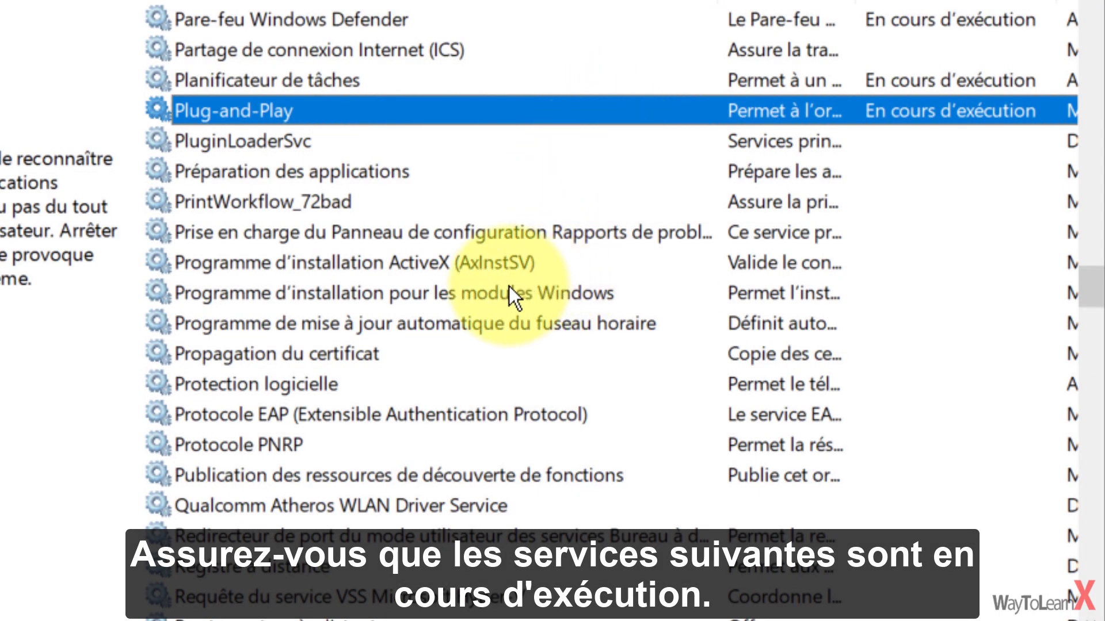
Check the status of the Lanceur de processus serveur DCOM and Mappeur de point de terminaison RPC services
scroll(473, 266, up, 20)
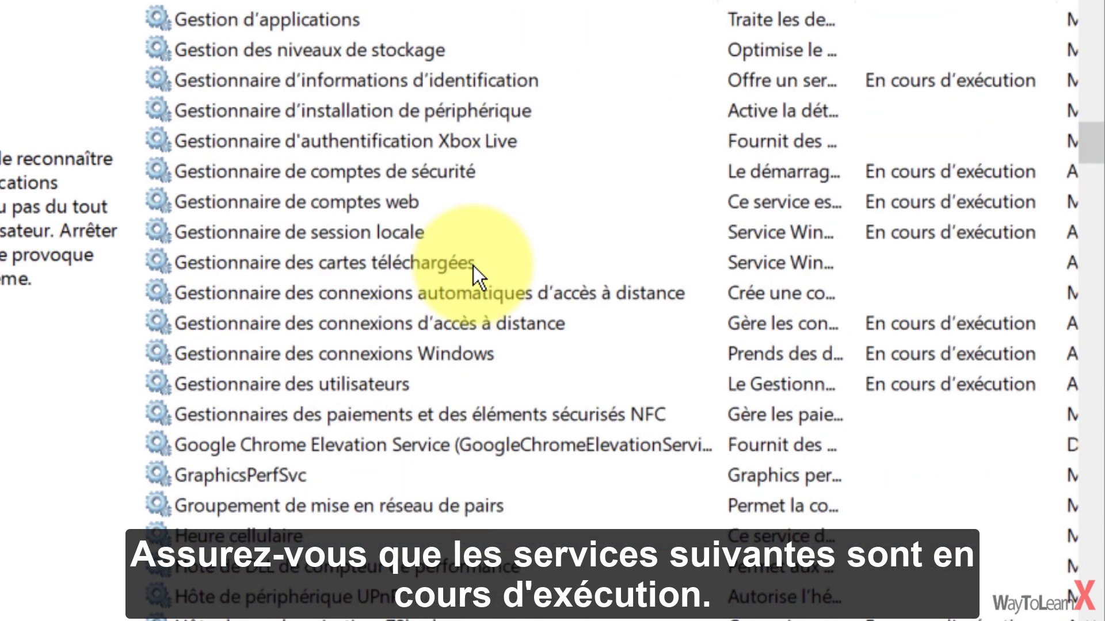
scroll(473, 266, up, 14)
scroll(460, 272, down, 20)
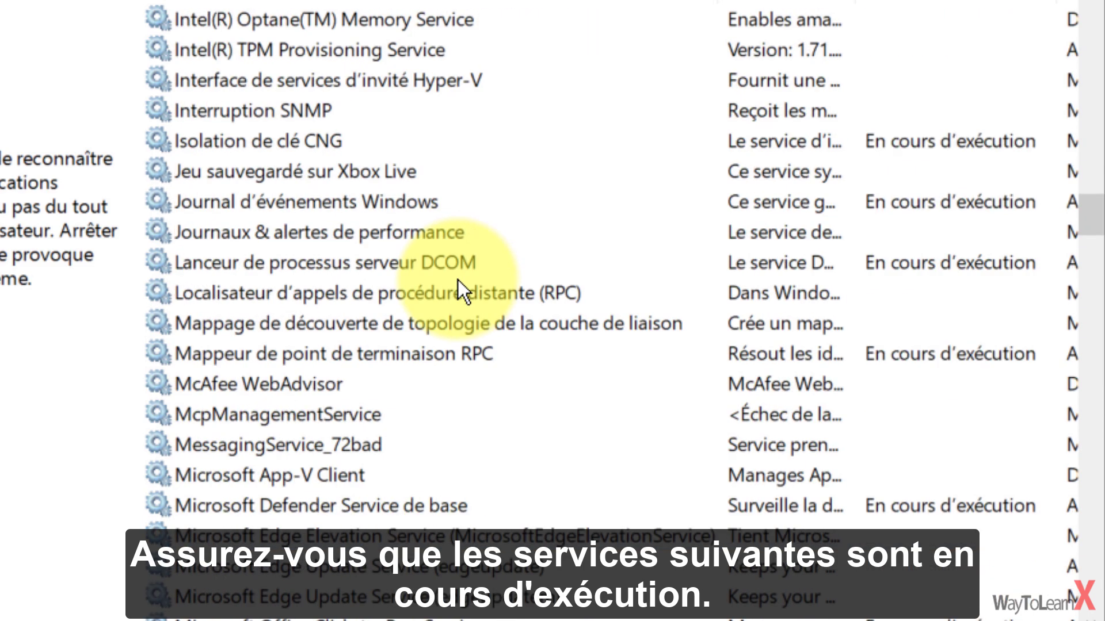
scroll(458, 280, up, 2)
scroll(457, 280, down, 2)
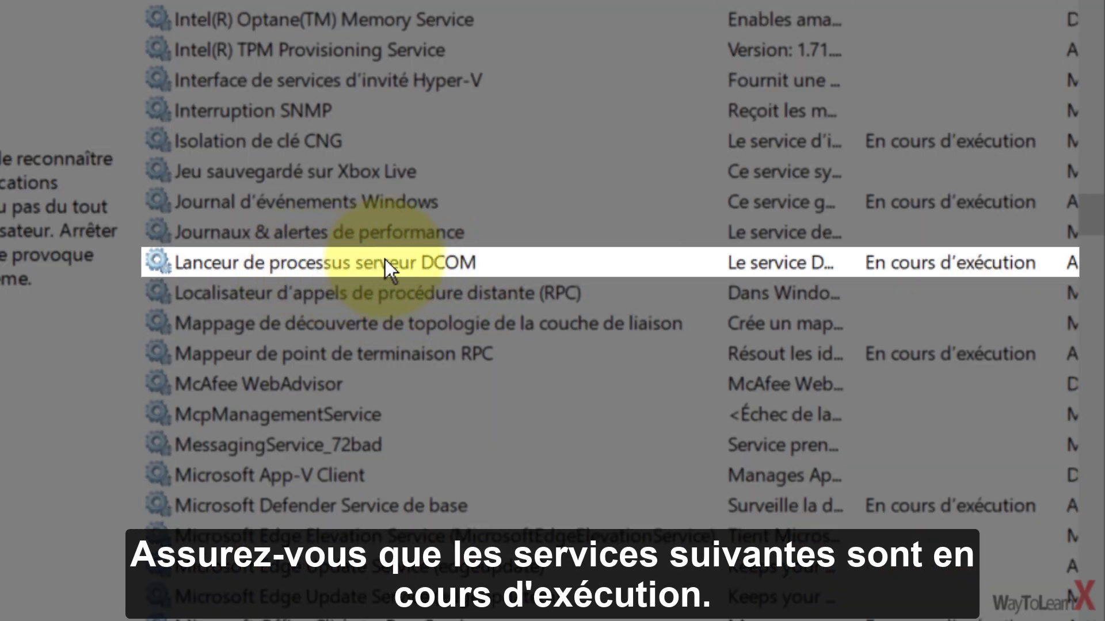
click(422, 258)
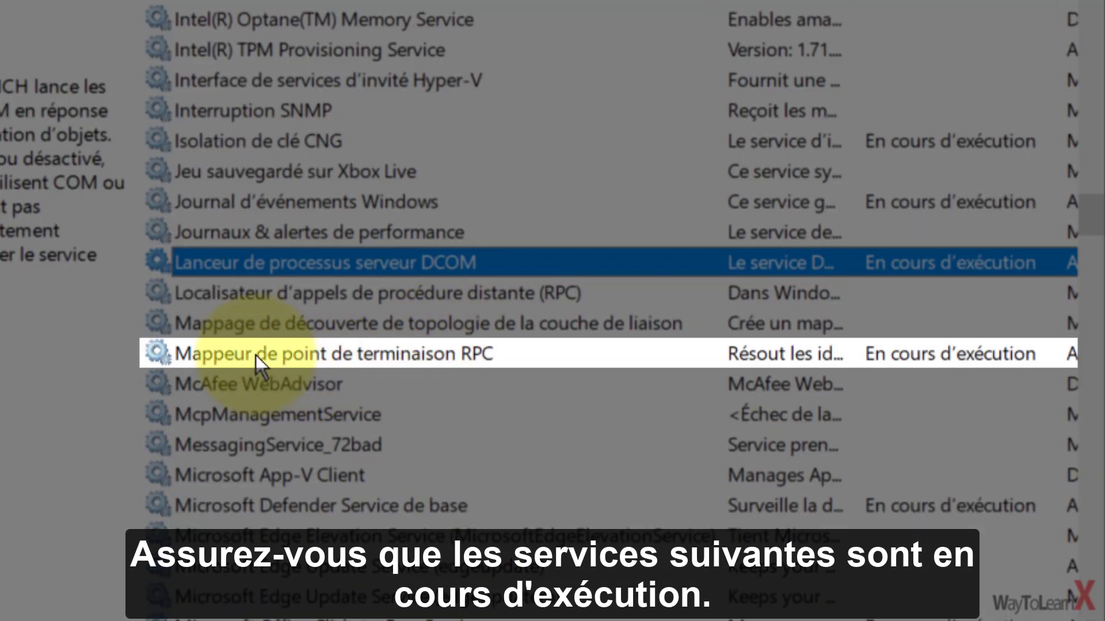
click(256, 355)
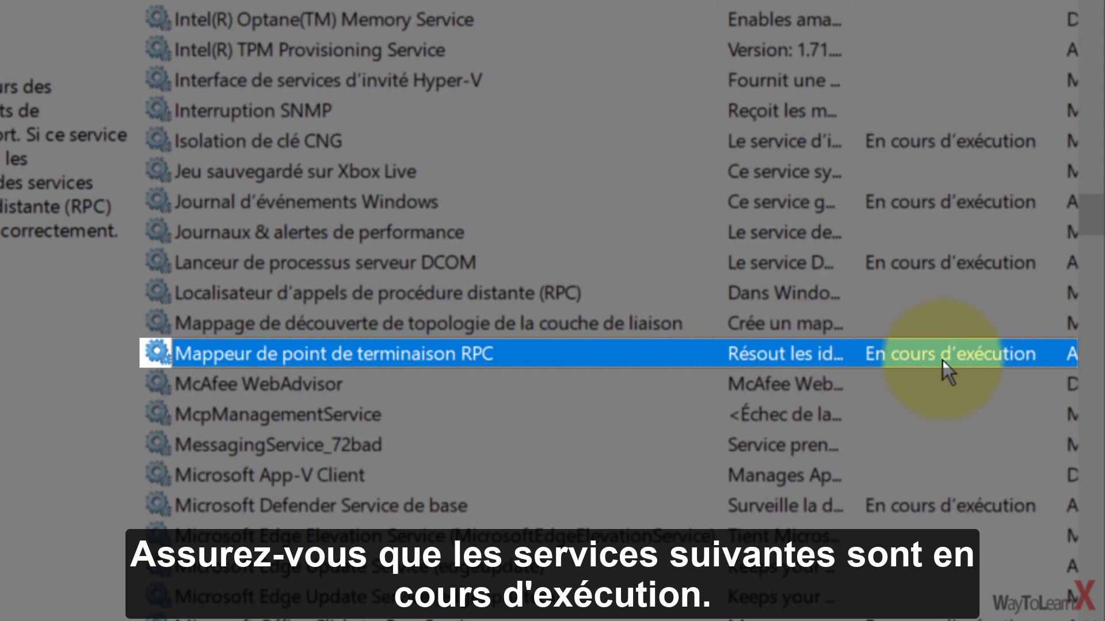
Check the status of the Appel de procédure distante (RPC) service, then minimize the Services window
click(389, 294)
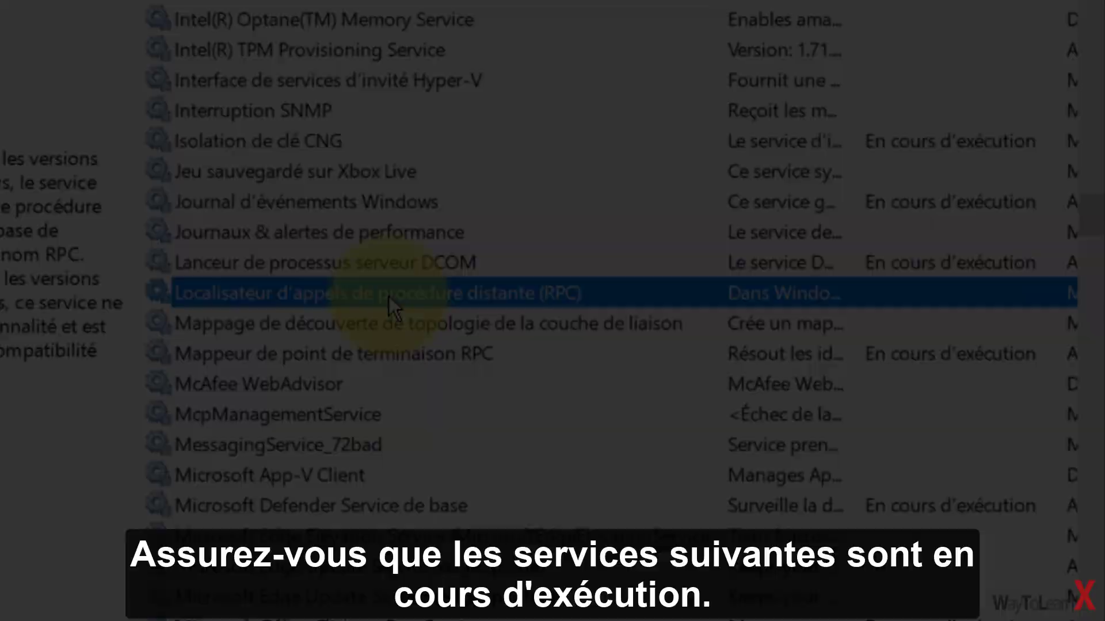
scroll(376, 291, up, 20)
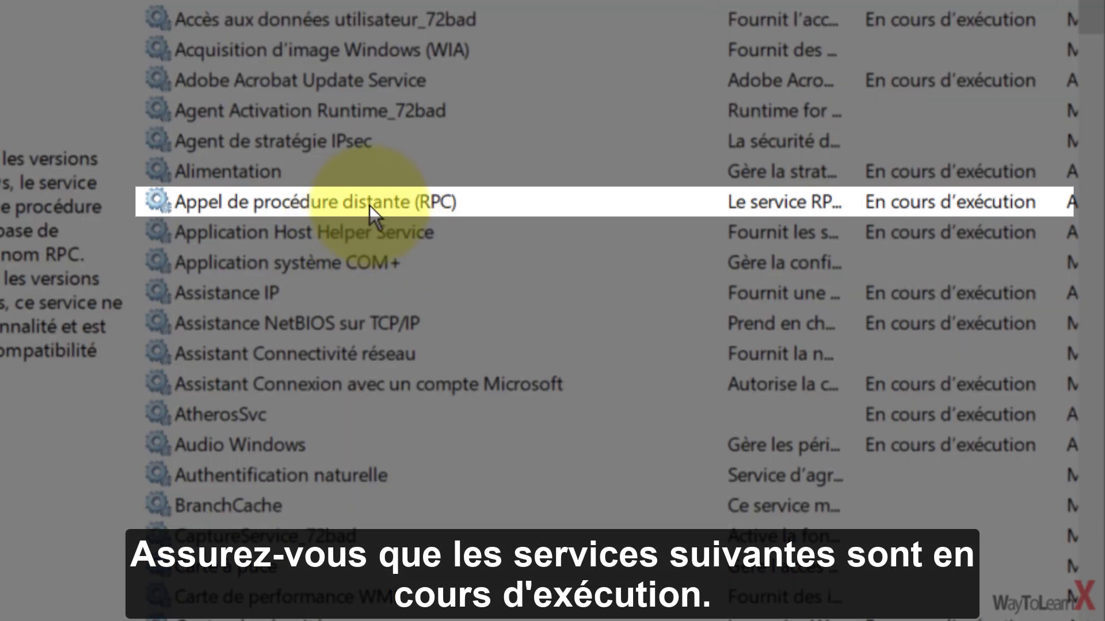
click(372, 203)
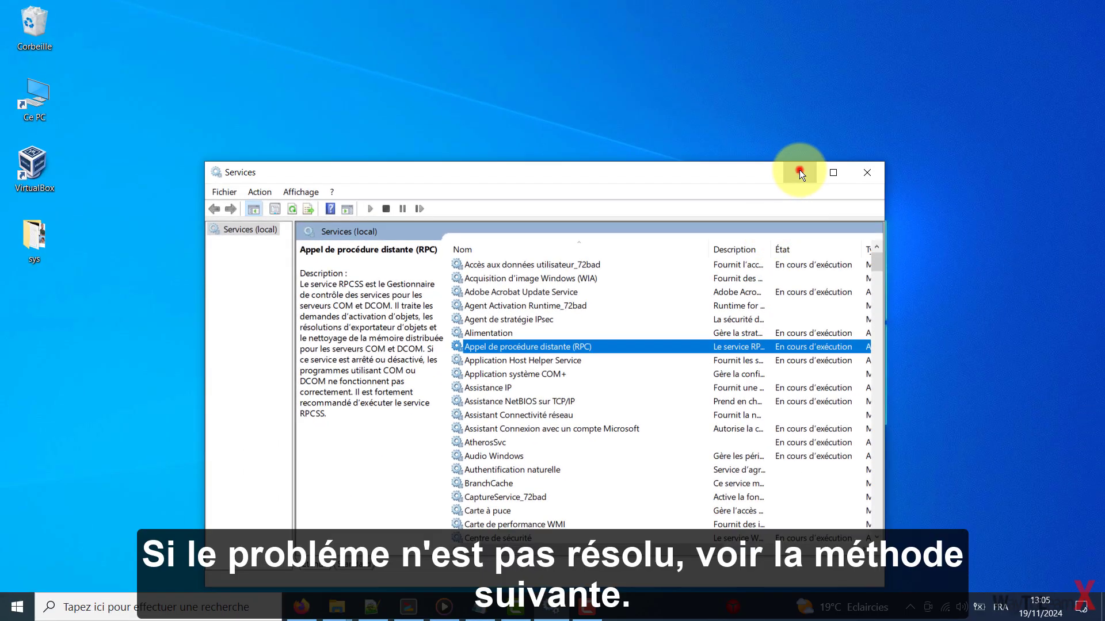
click(800, 172)
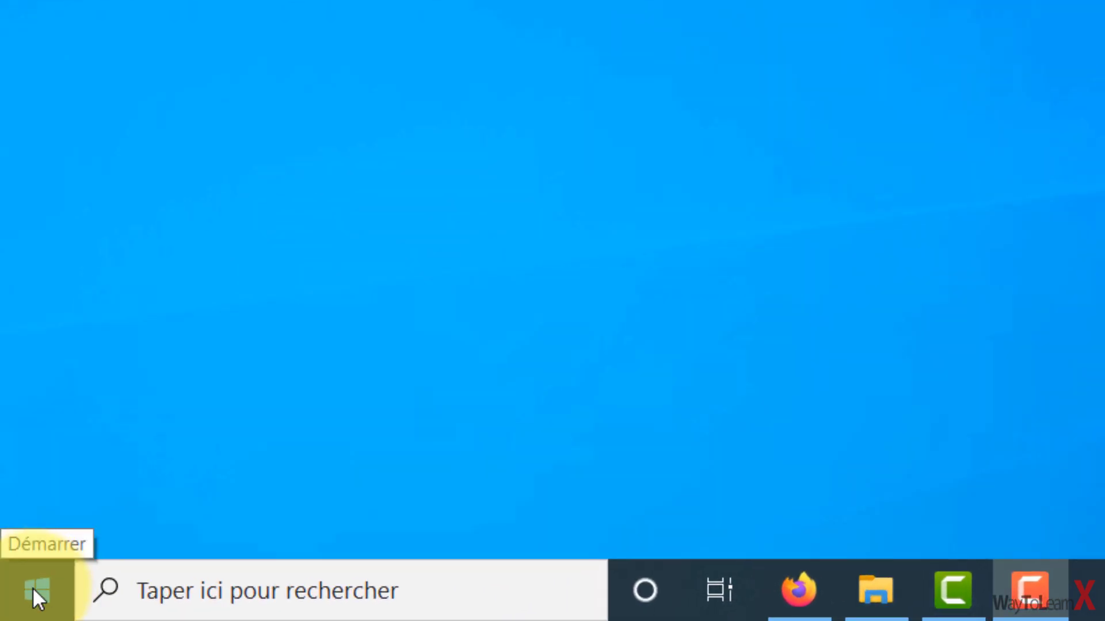
Open the Confidentialité category in the Windows Settings app
click(37, 591)
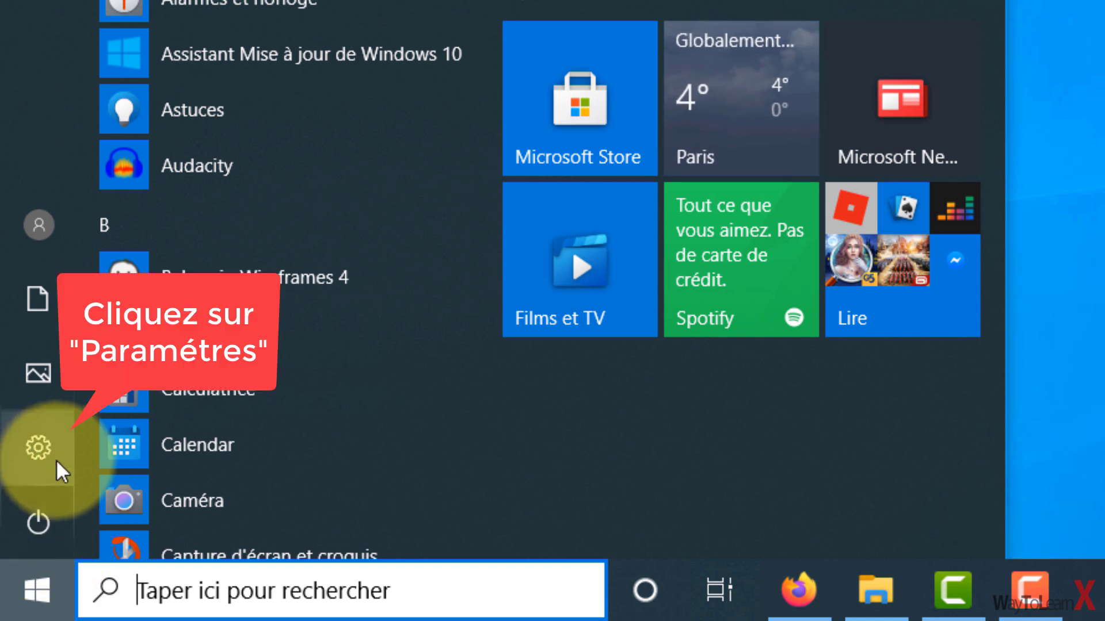
click(28, 453)
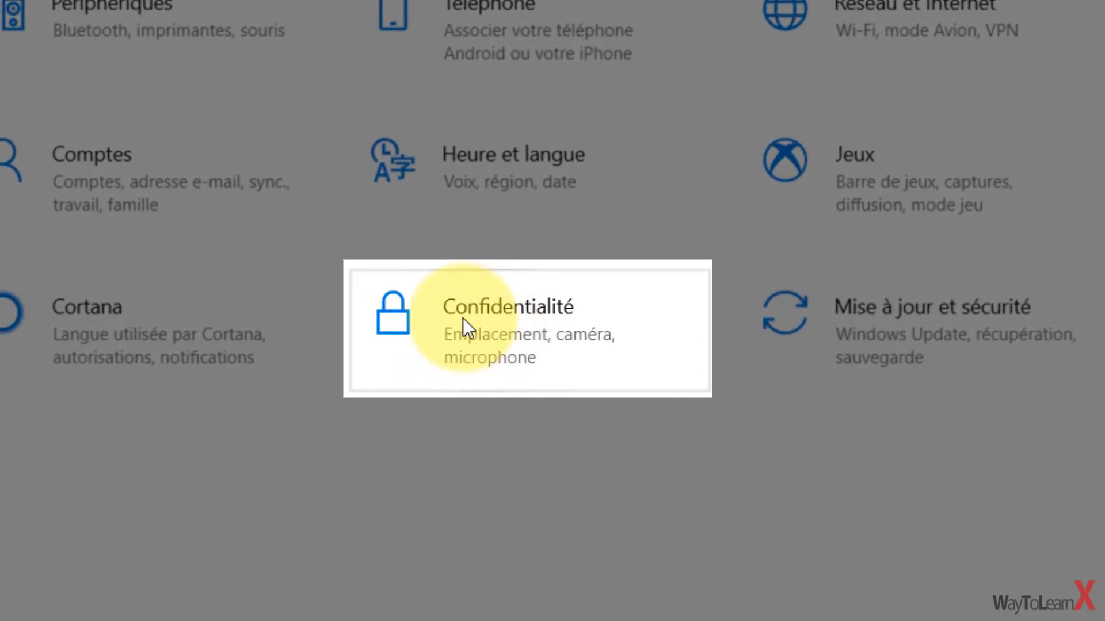
click(571, 353)
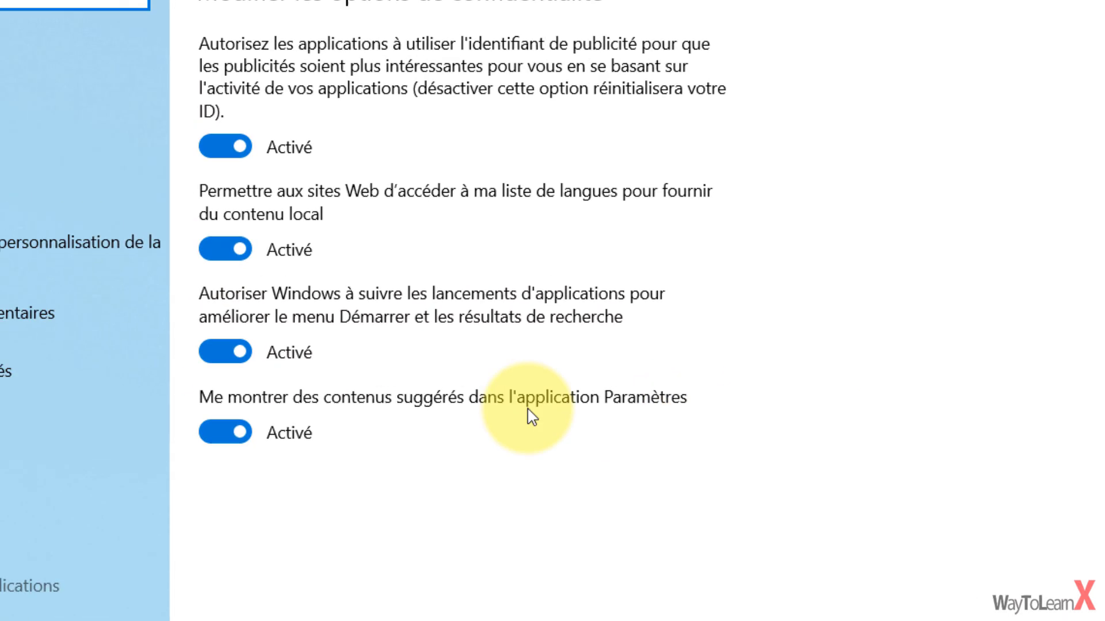
Allow applications to access the microphone in the Microphone privacy settings, then leave the Settings window
scroll(131, 515, down, 5)
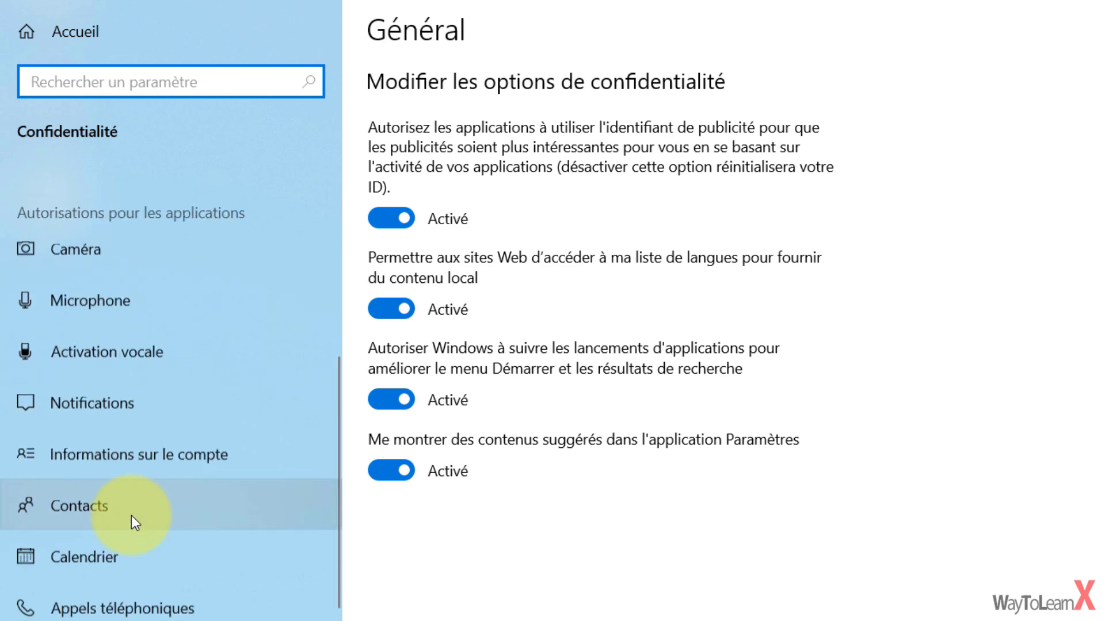
scroll(132, 515, down, 5)
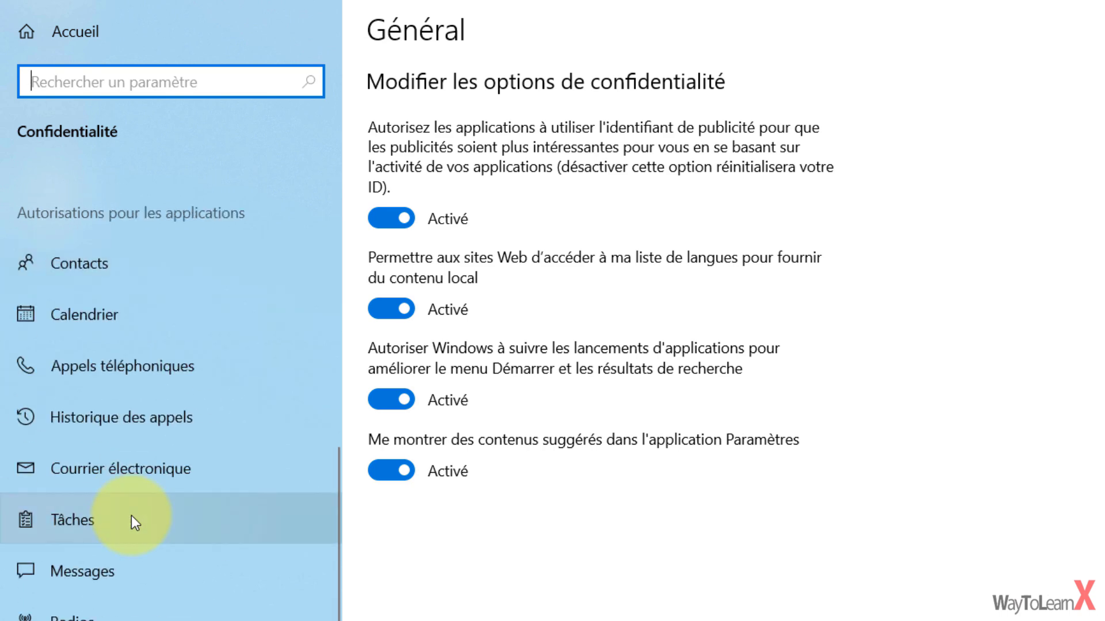
scroll(132, 515, up, 5)
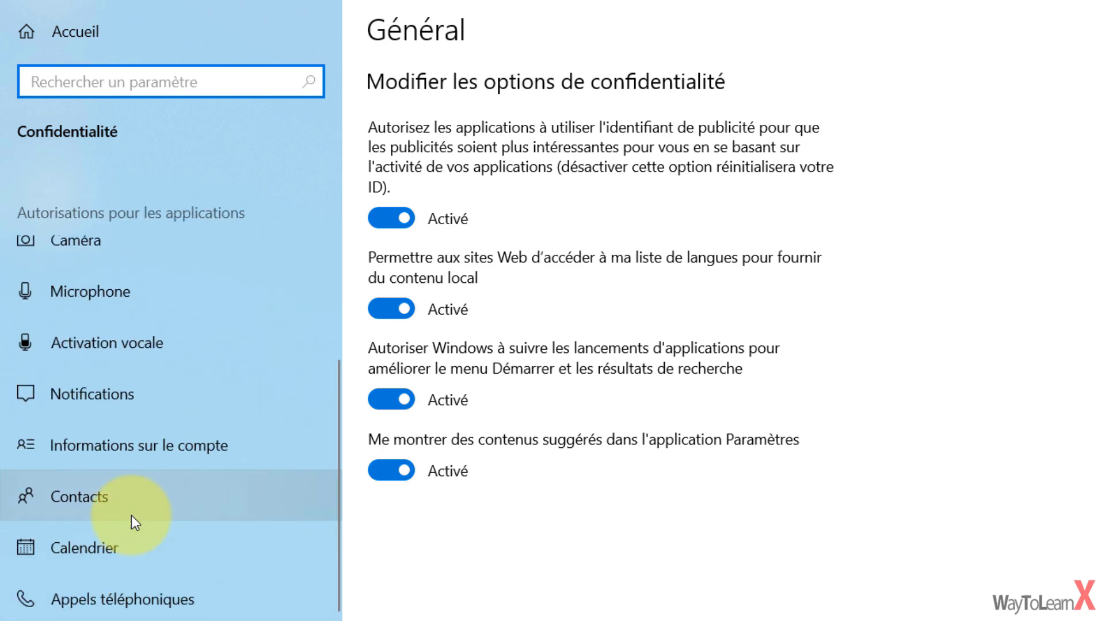
click(160, 296)
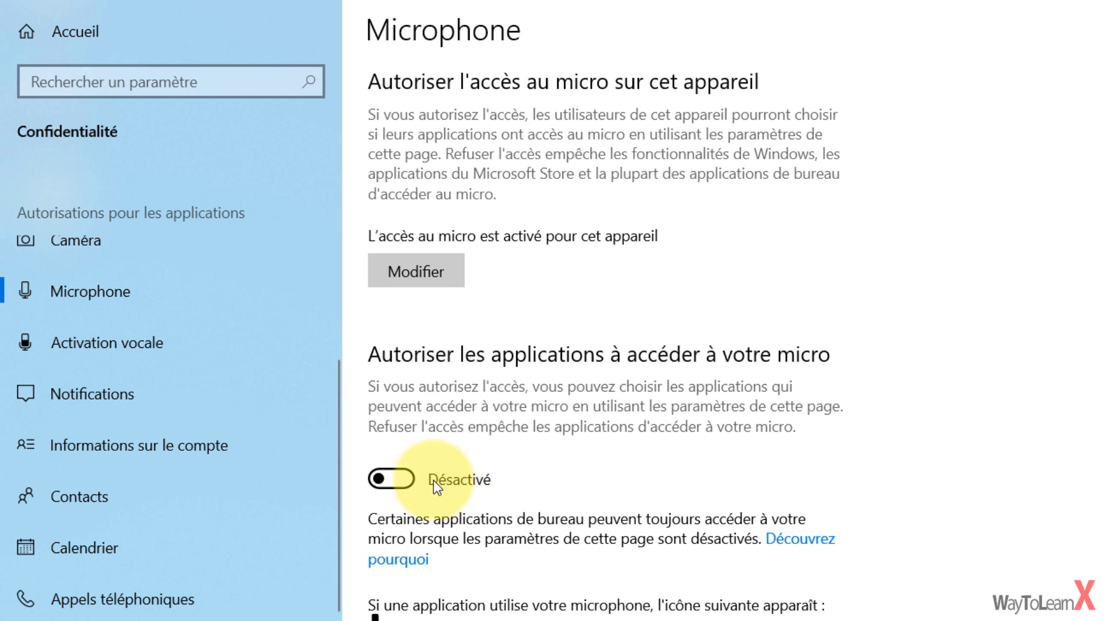
click(400, 481)
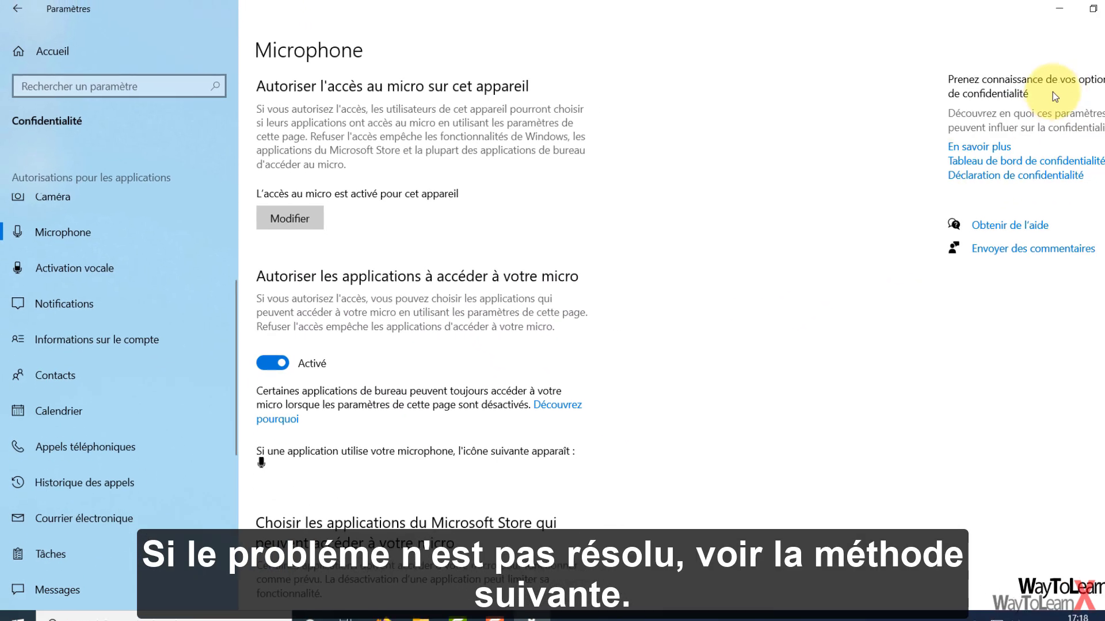
click(1088, 13)
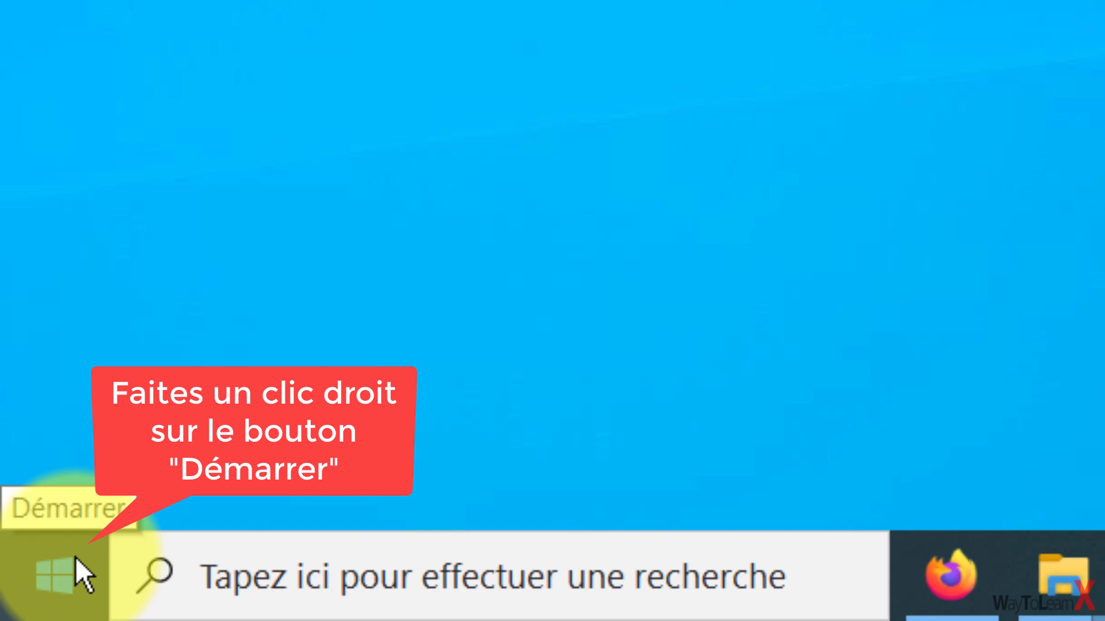
Launch the system properties dialog by running sysdm.cpl
right_click(70, 559)
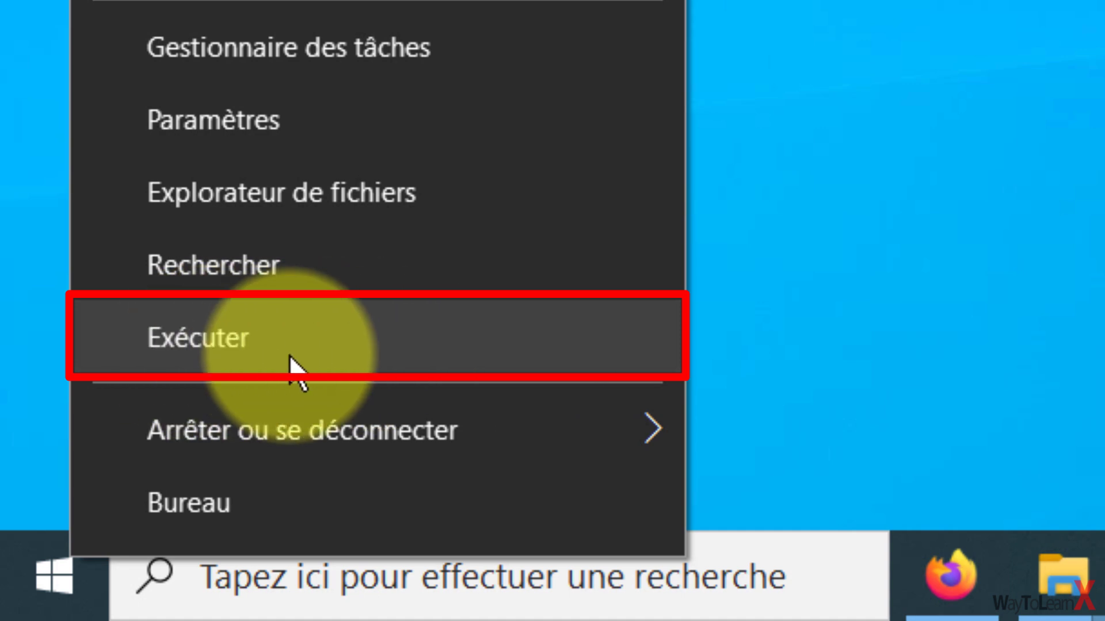
click(262, 352)
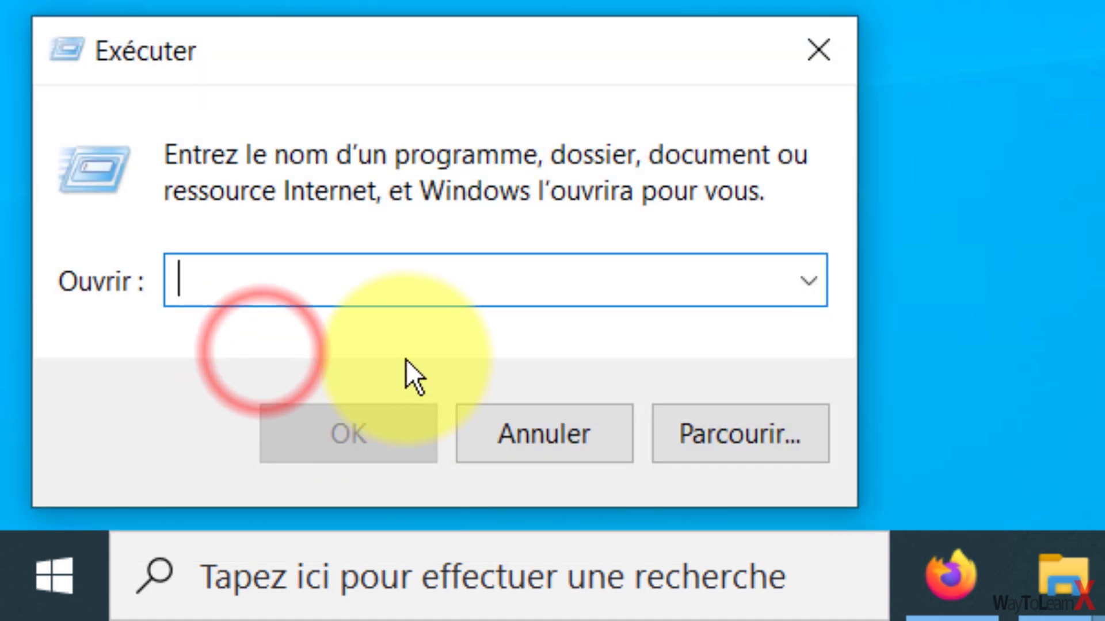
click(320, 278)
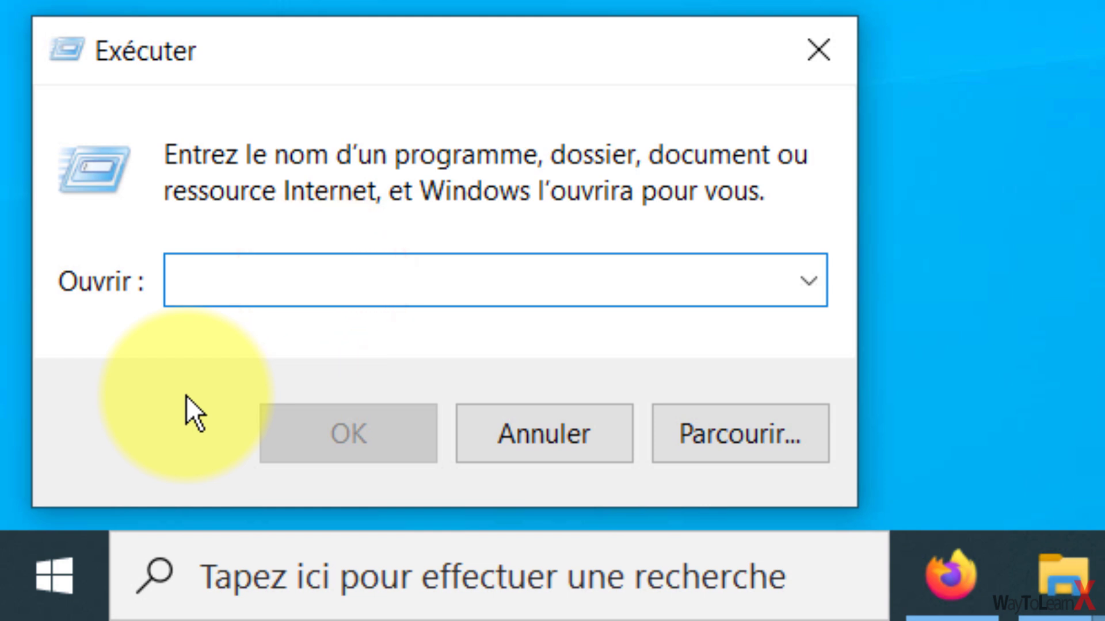
text(sysdm.cpl)
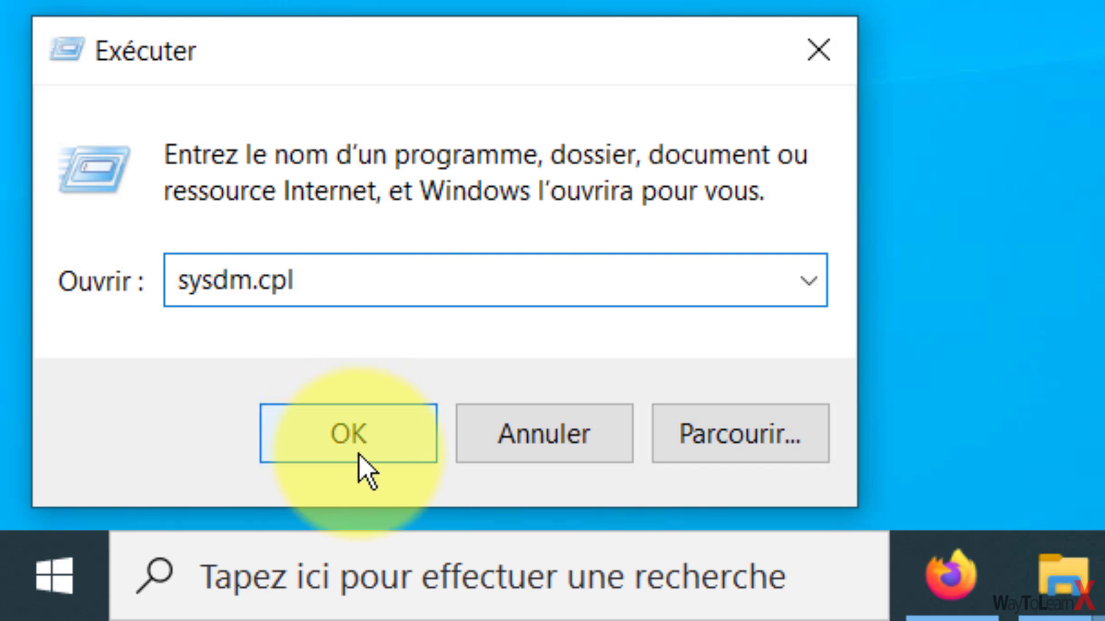
click(338, 442)
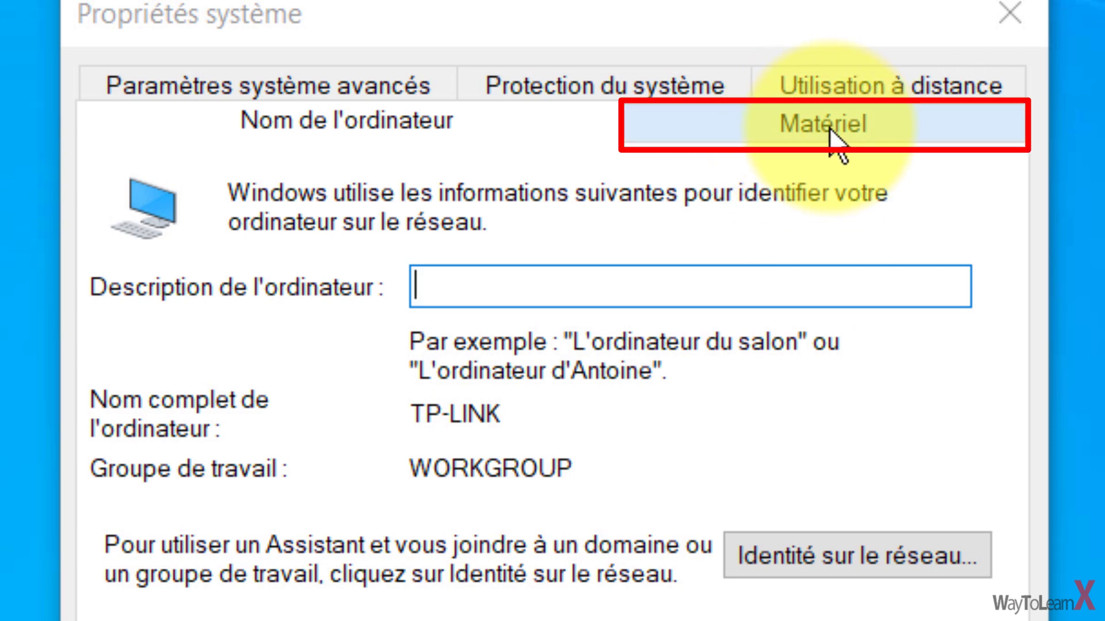
Set automatic download of manufacturers' apps and icons for devices to Non, save the change and close Propriétés système
click(817, 127)
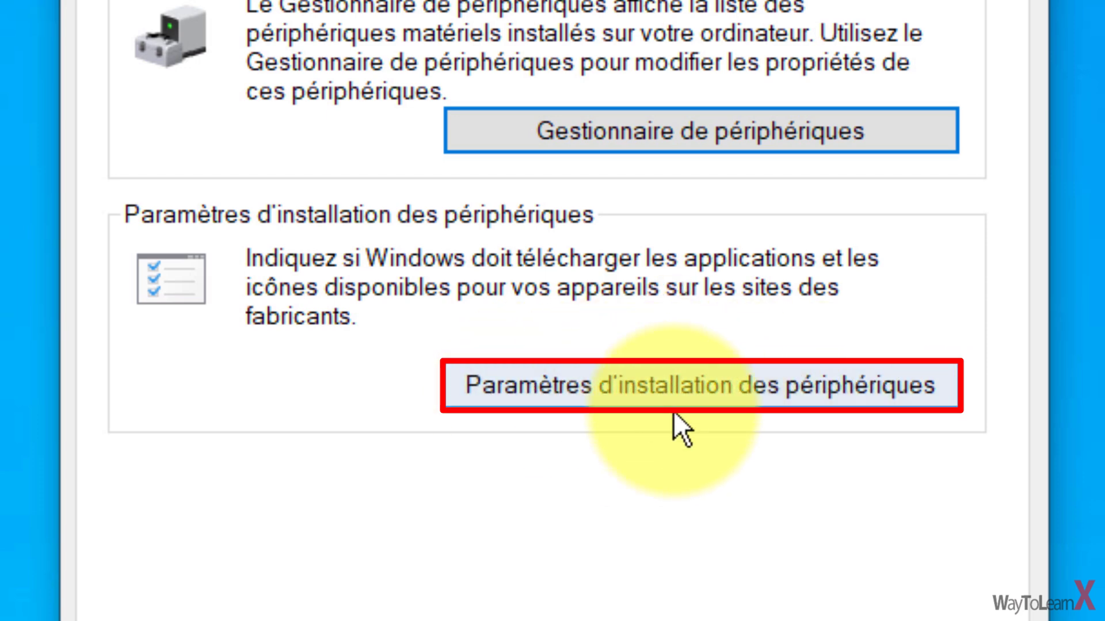
click(646, 398)
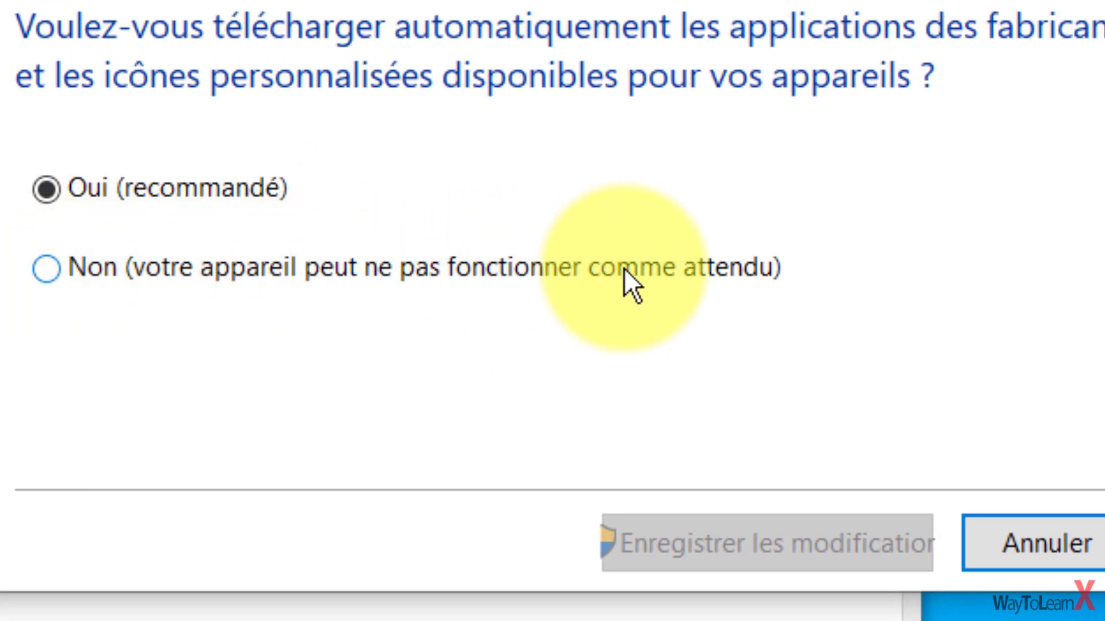
click(46, 268)
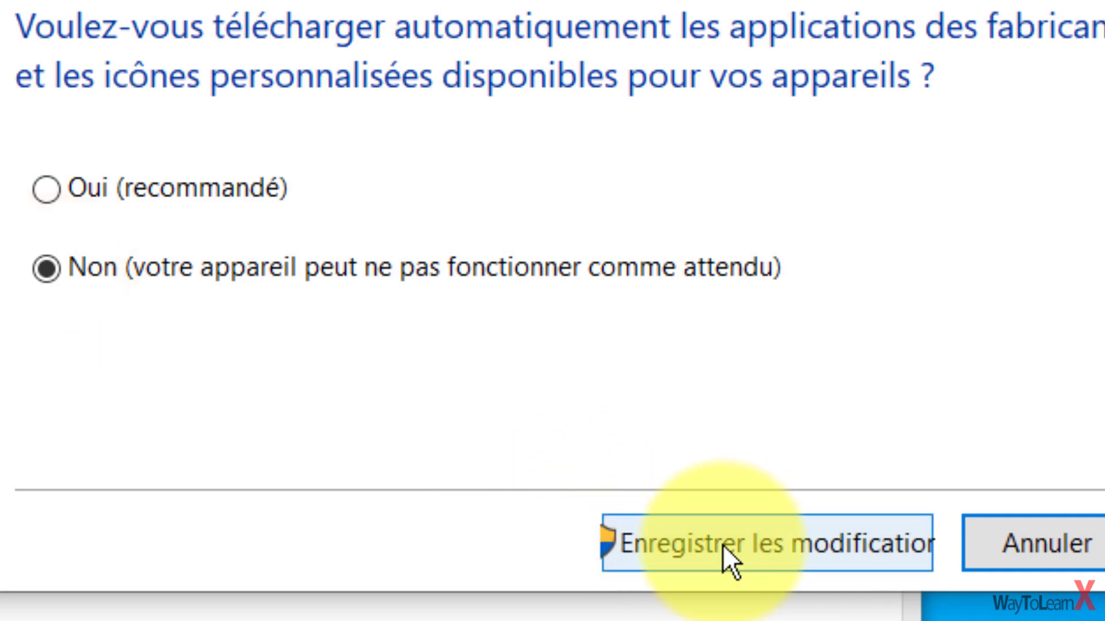
click(742, 545)
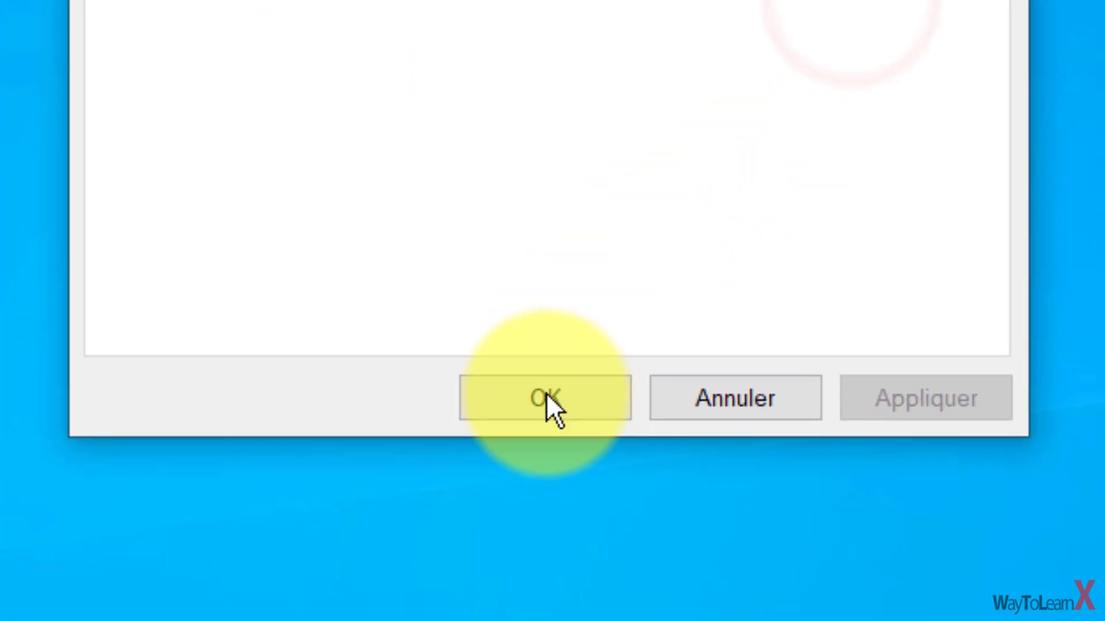
click(551, 405)
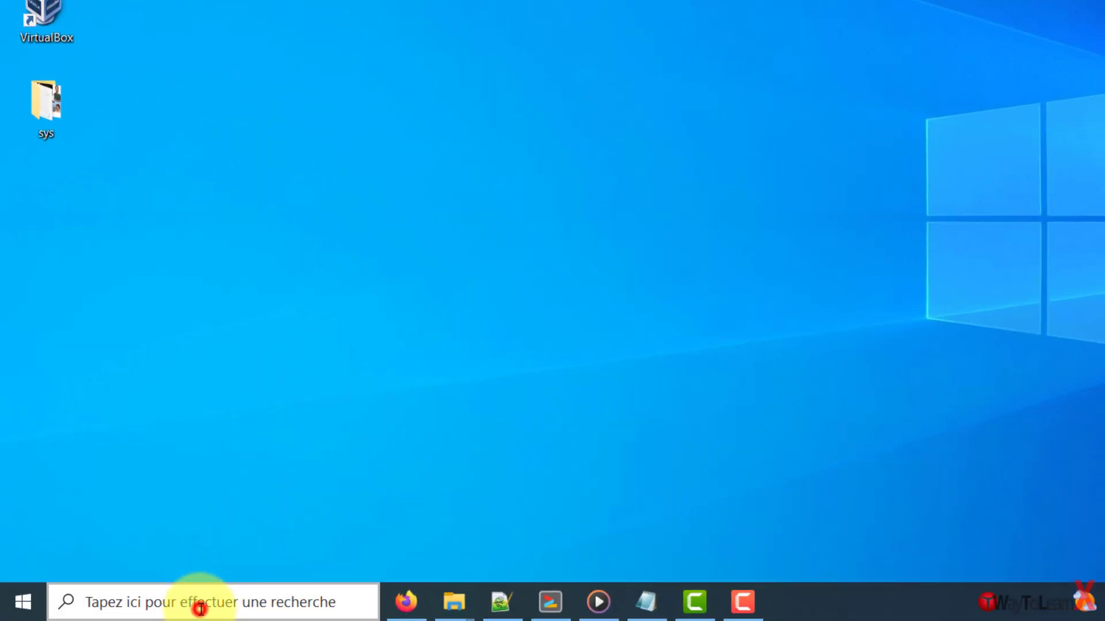
Search Windows for "gestionnaire de périphériques" and open the Gestionnaire de périphériques
click(200, 608)
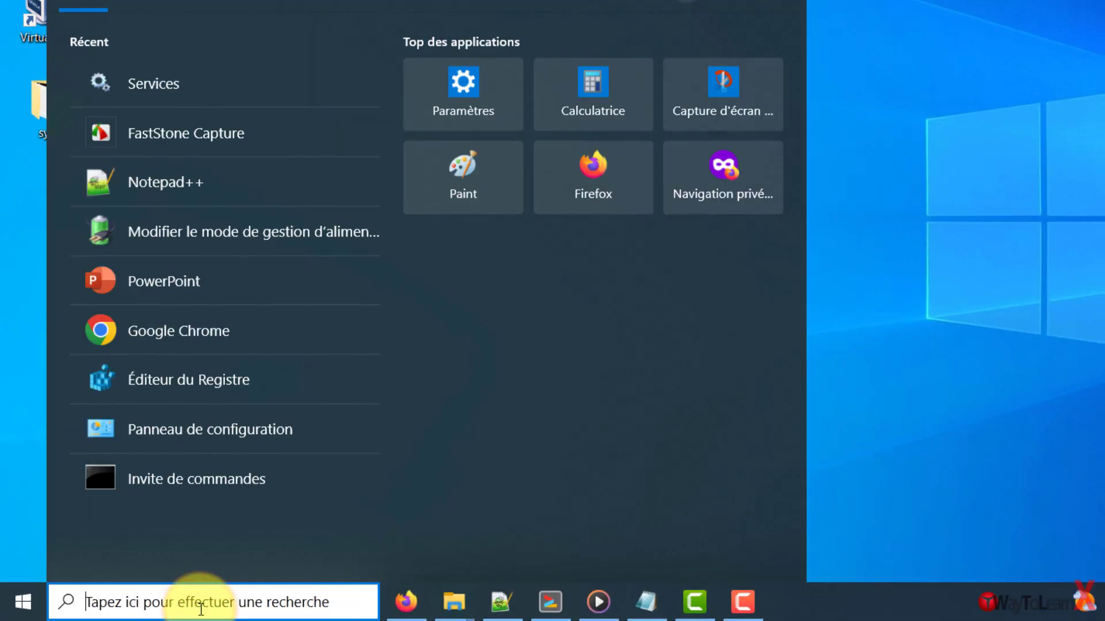
text(gesti)
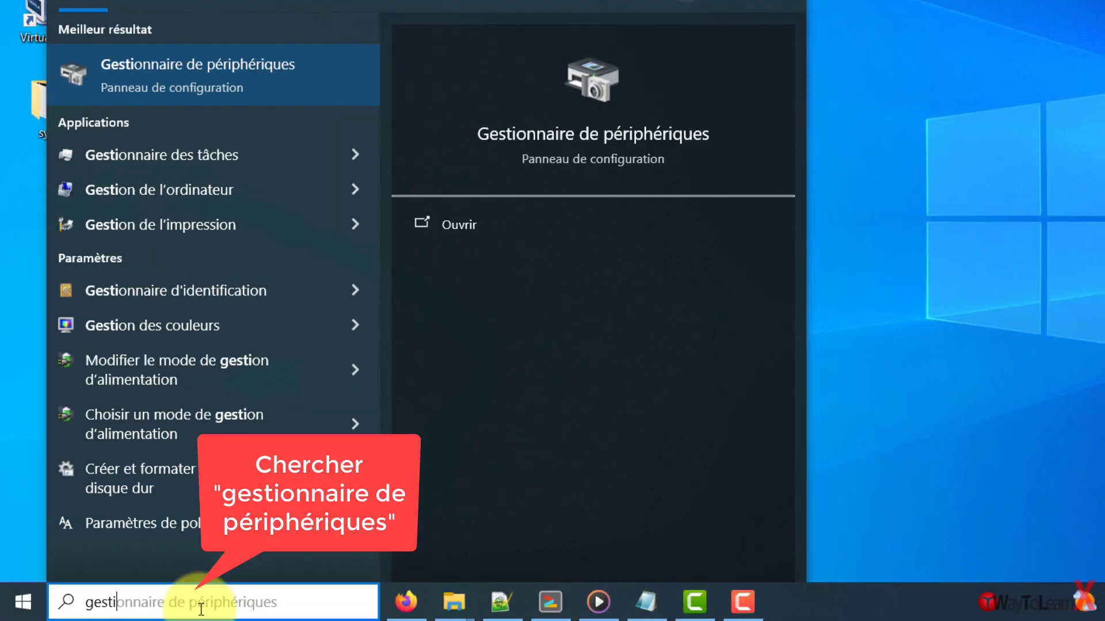
text(onnaire )
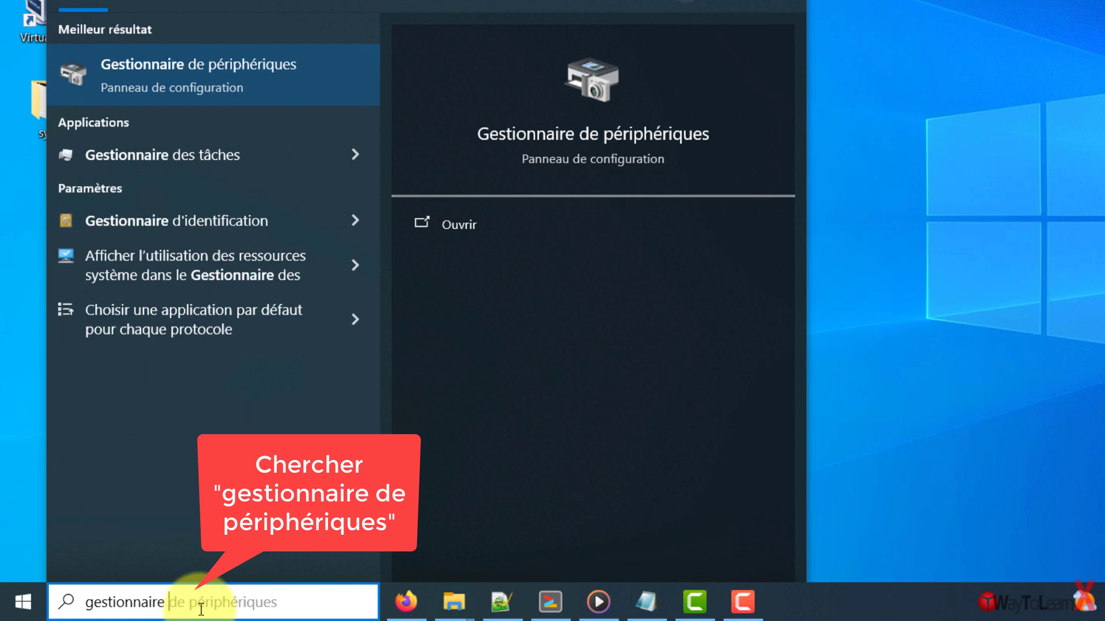
text(de p)
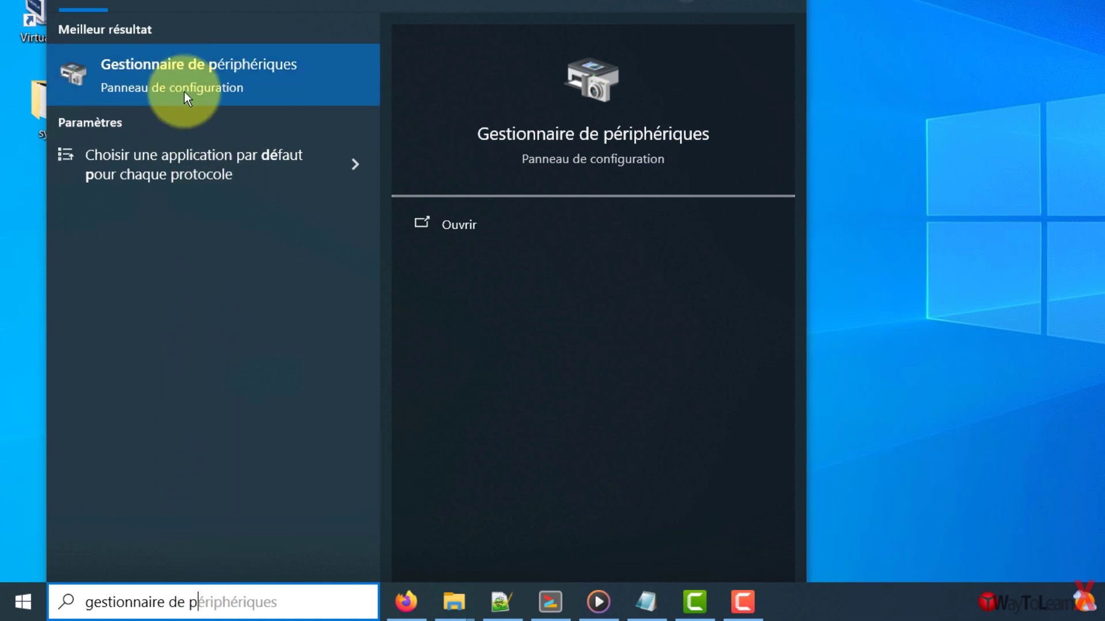
click(184, 77)
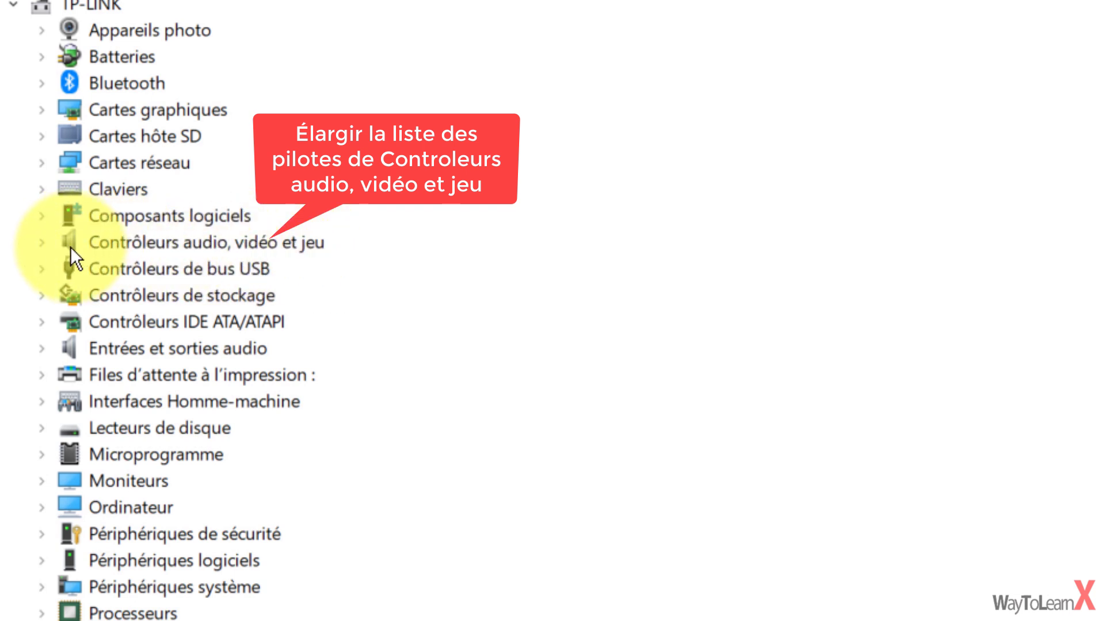
Uninstall Realtek High Definition Audio without deleting its driver, accept the computer restart and minimize the Gestionnaire de périphériques
click(42, 242)
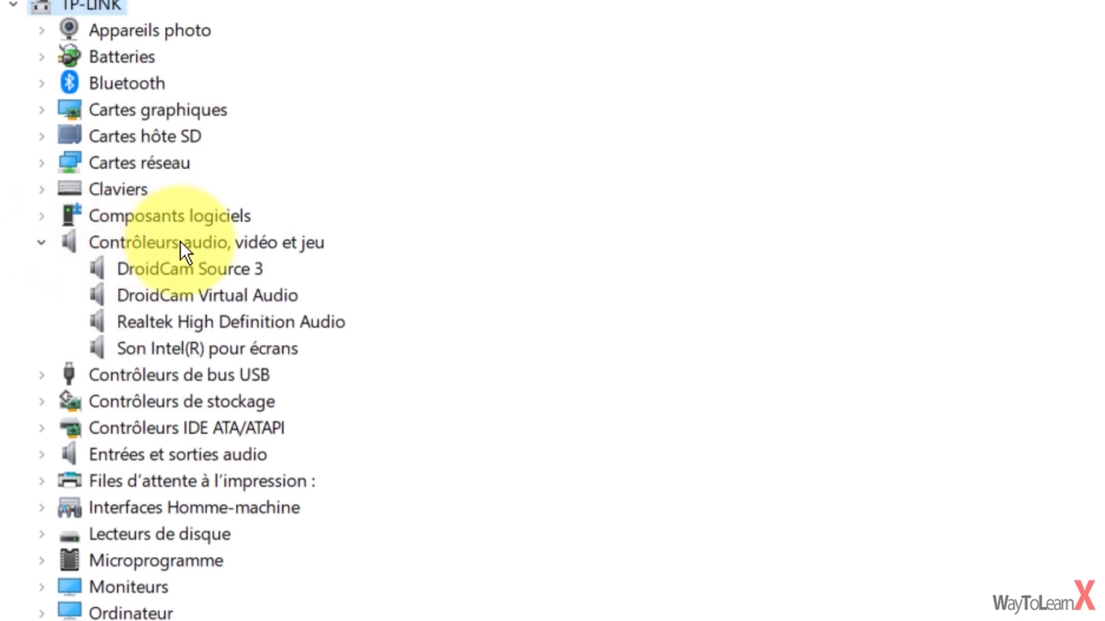
click(283, 322)
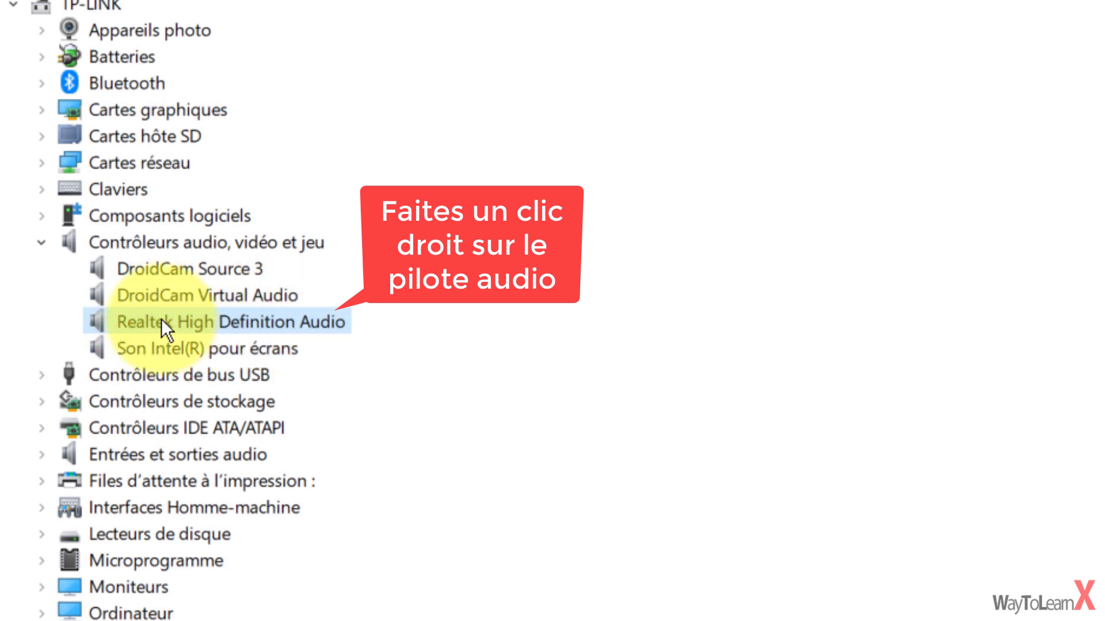
right_click(315, 324)
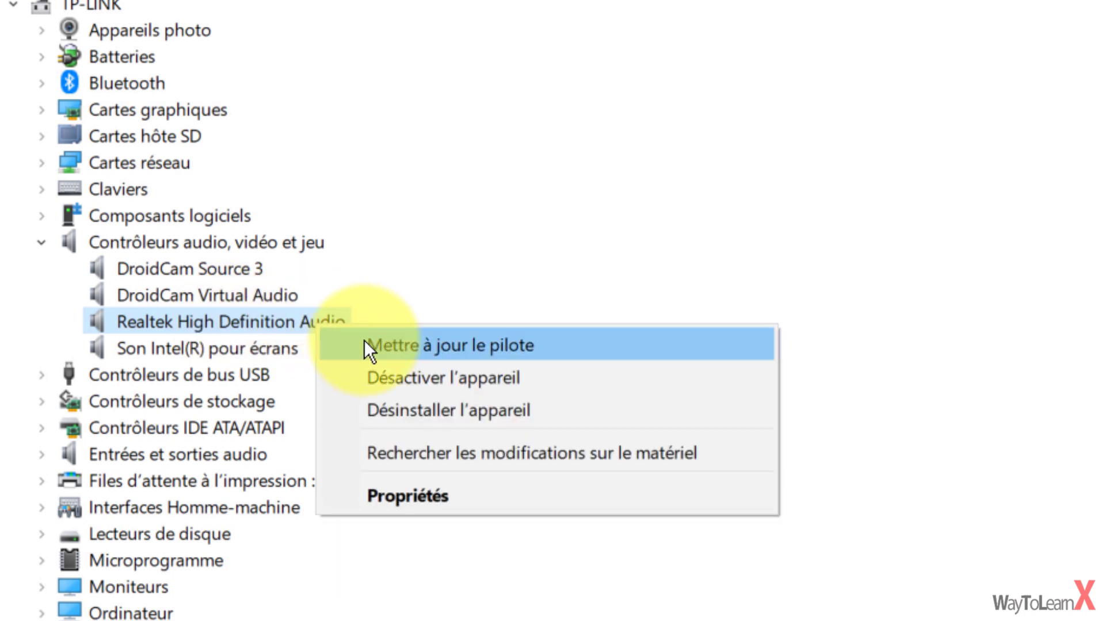
click(474, 412)
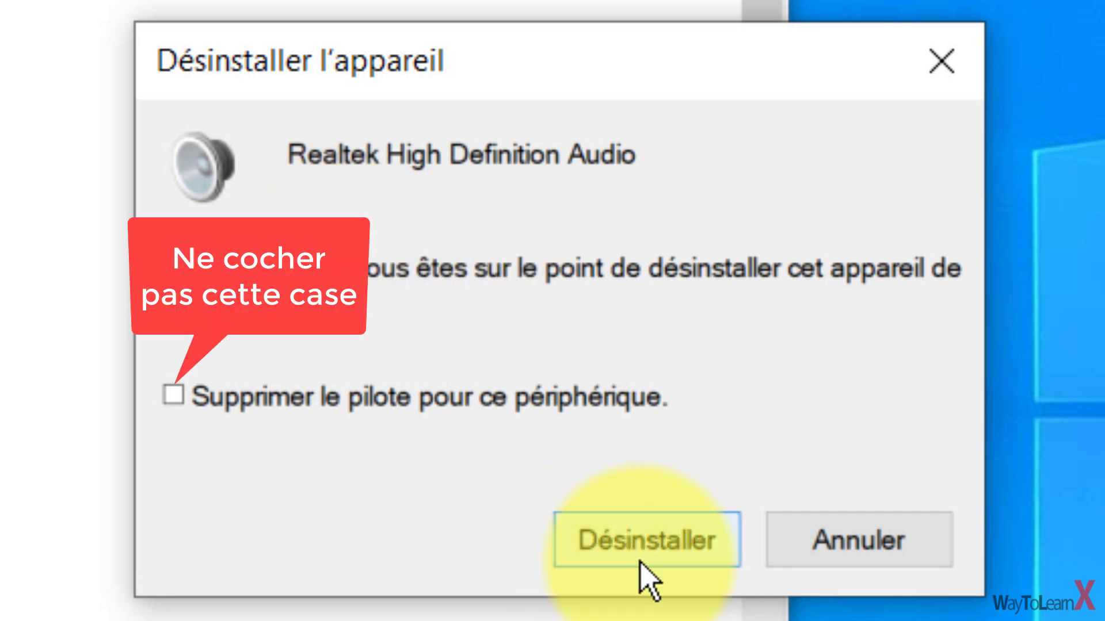
click(609, 546)
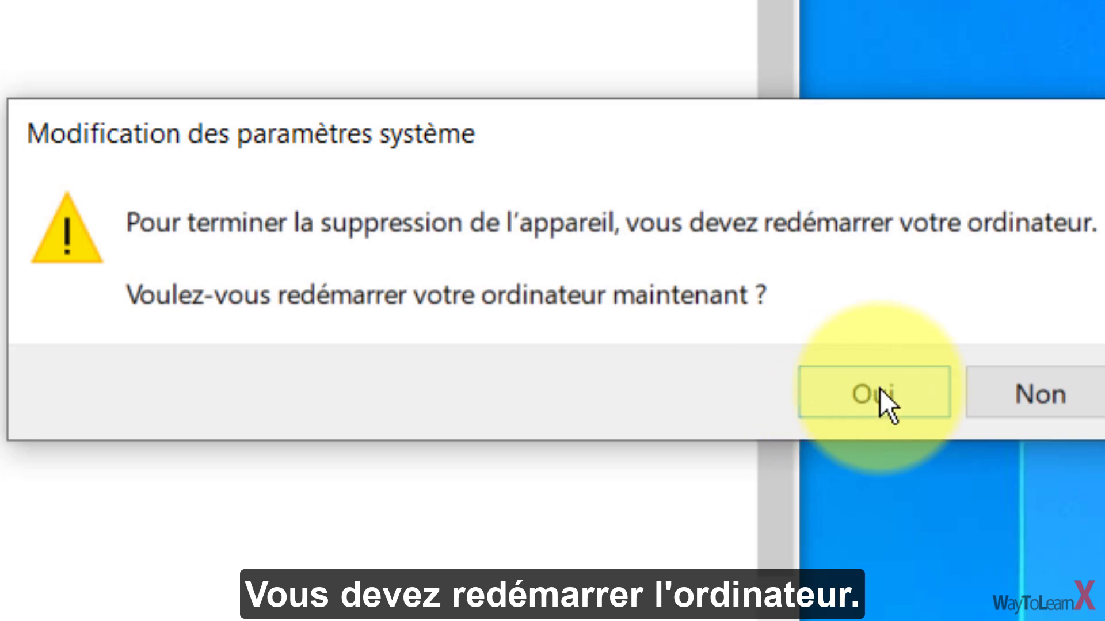
click(861, 392)
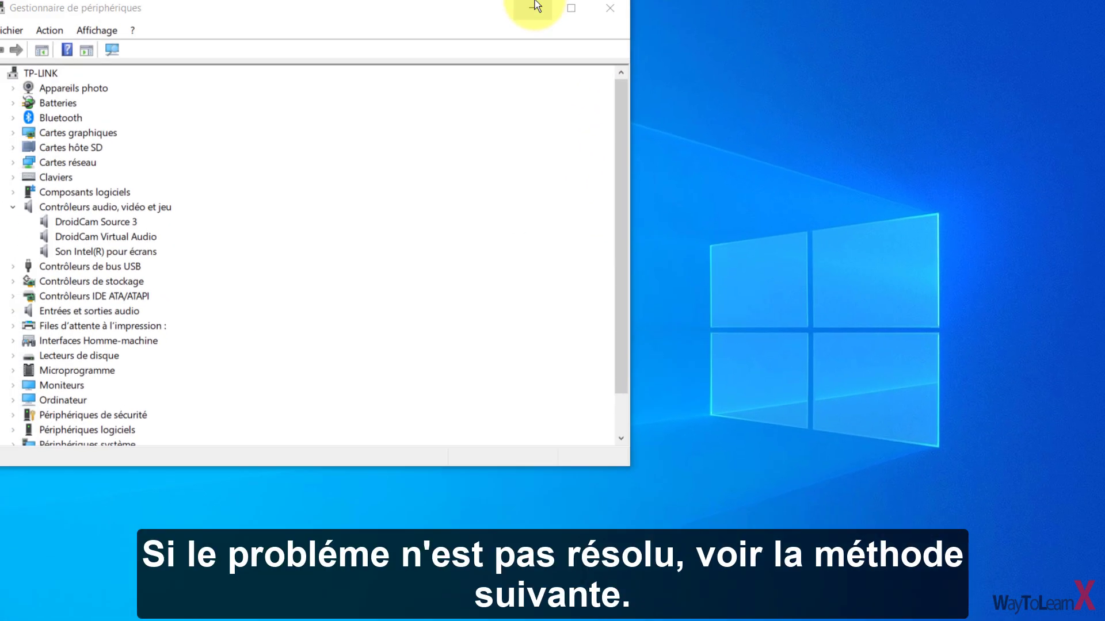
click(533, 37)
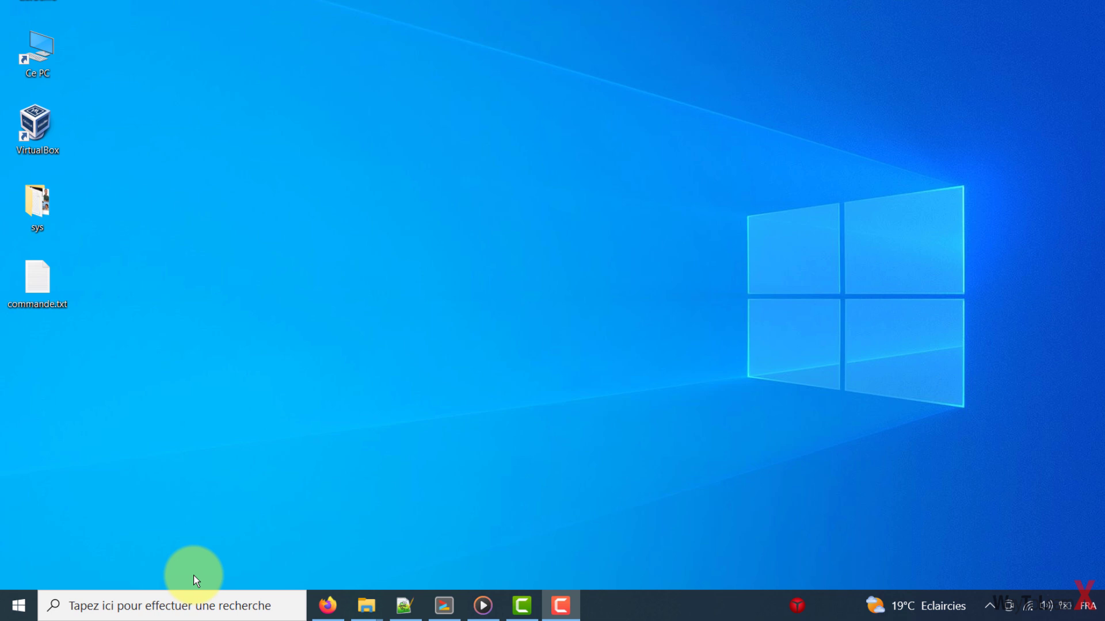
Search Windows for cmd and open the Invite de commandes as administrator
click(153, 604)
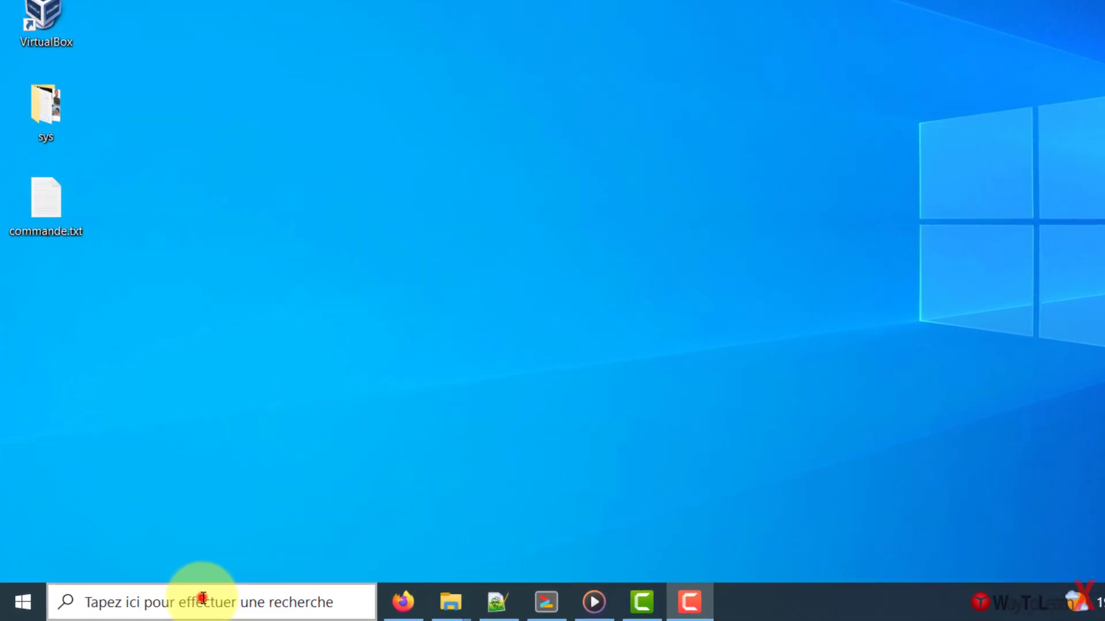
text(cmd)
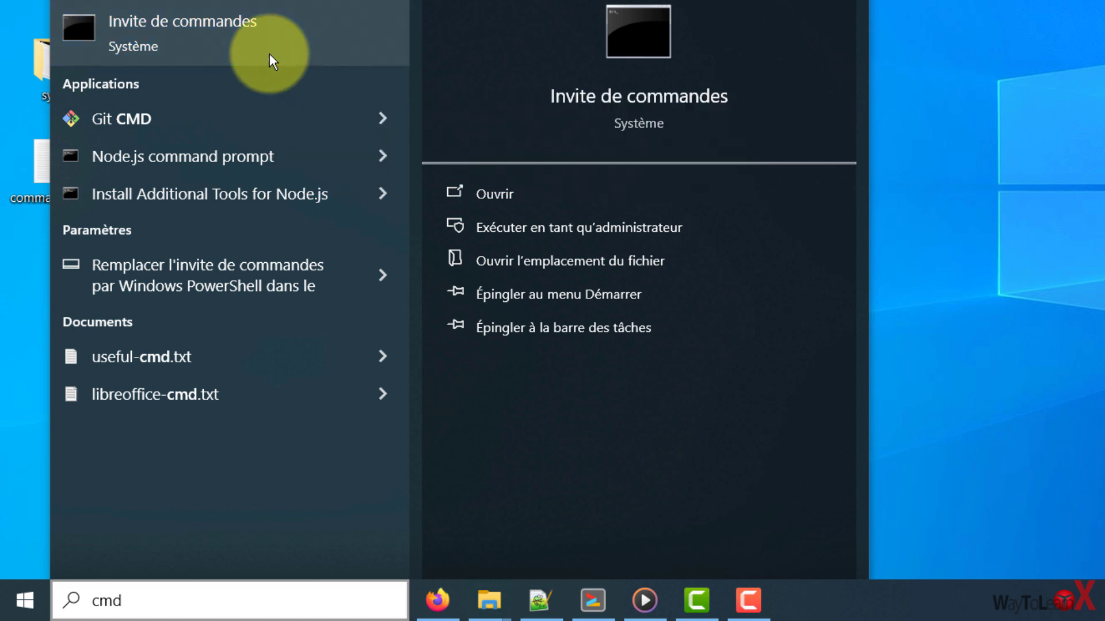
right_click(270, 55)
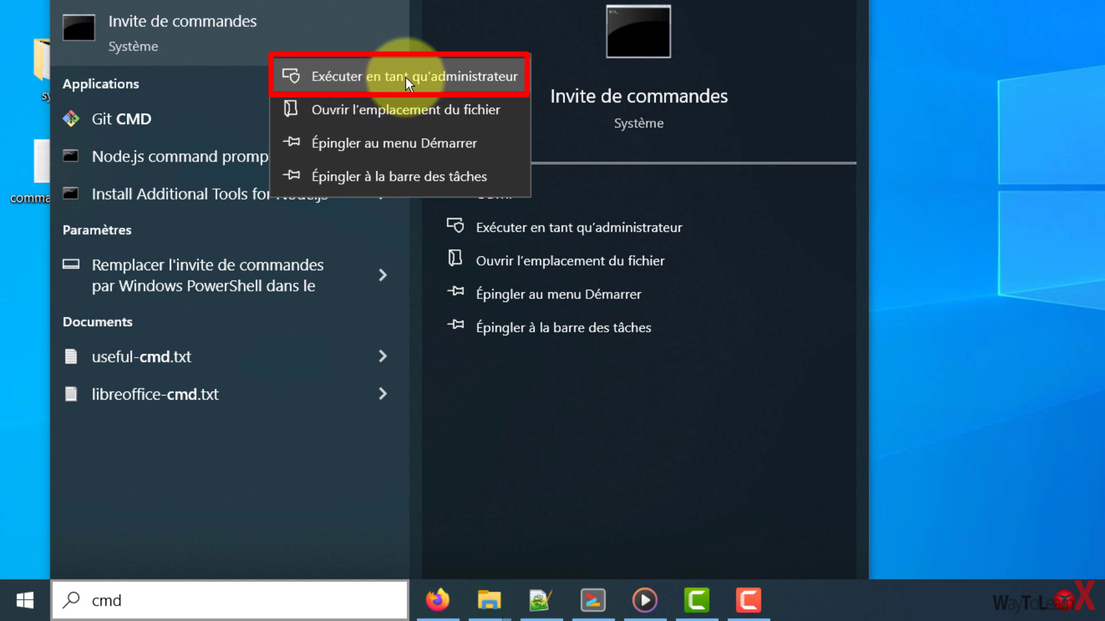
click(371, 76)
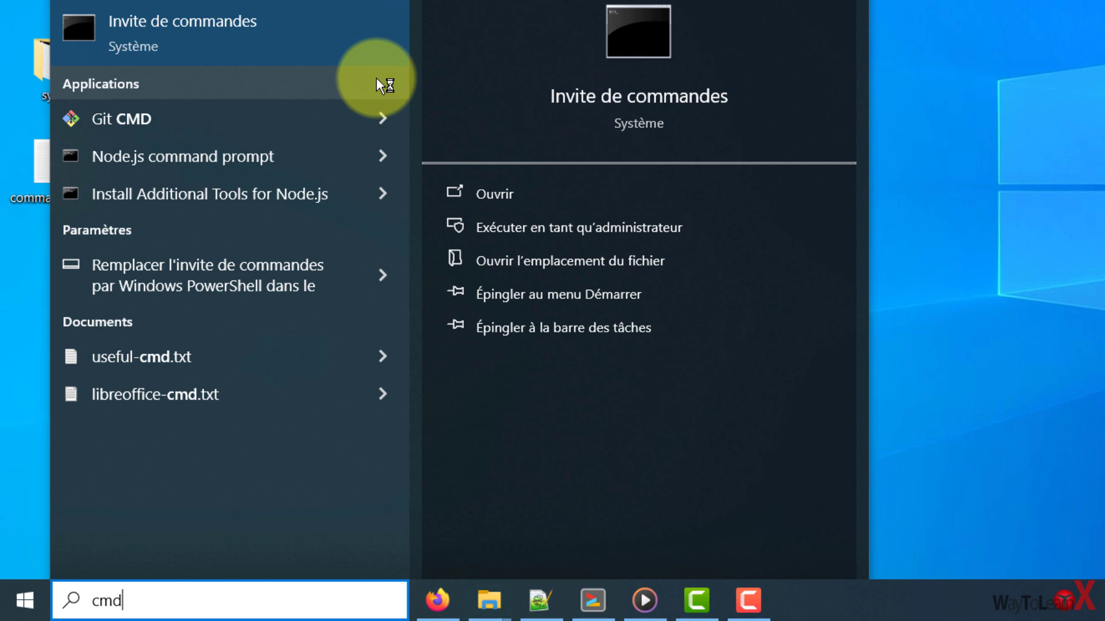
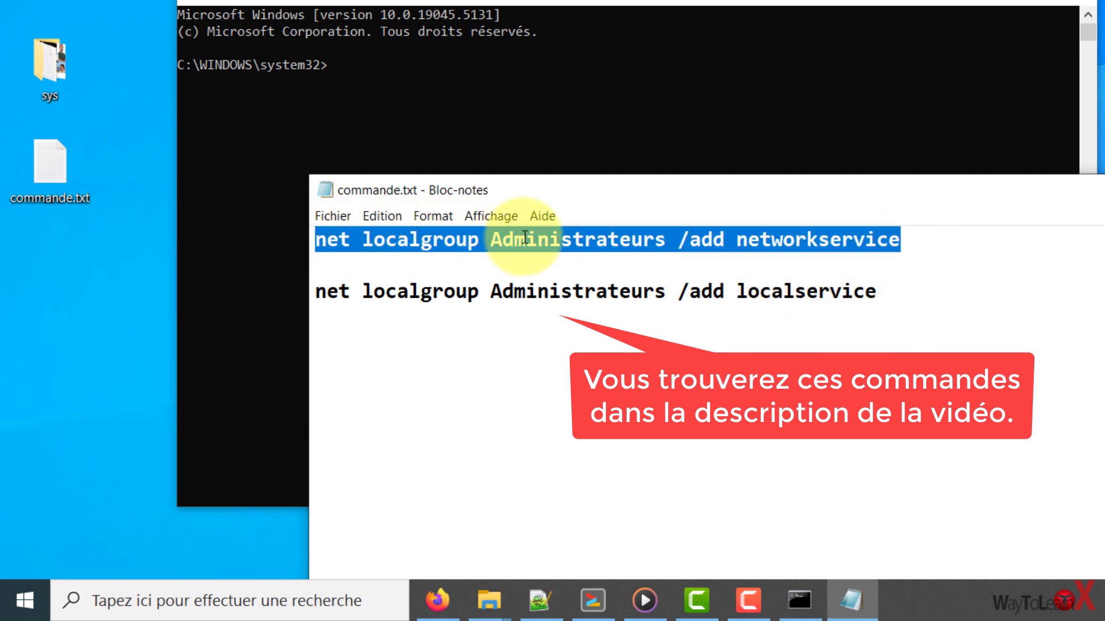
Copy "net localgroup Administrateurs /add networkservice" from commande.txt and run it in the administrator command prompt
right_click(587, 241)
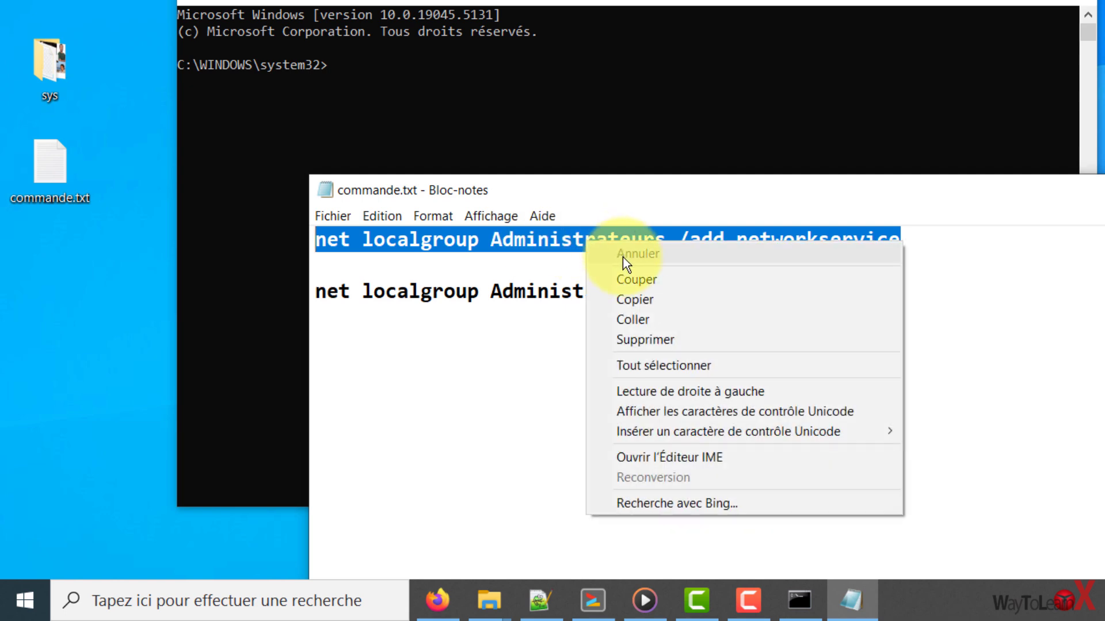
click(669, 301)
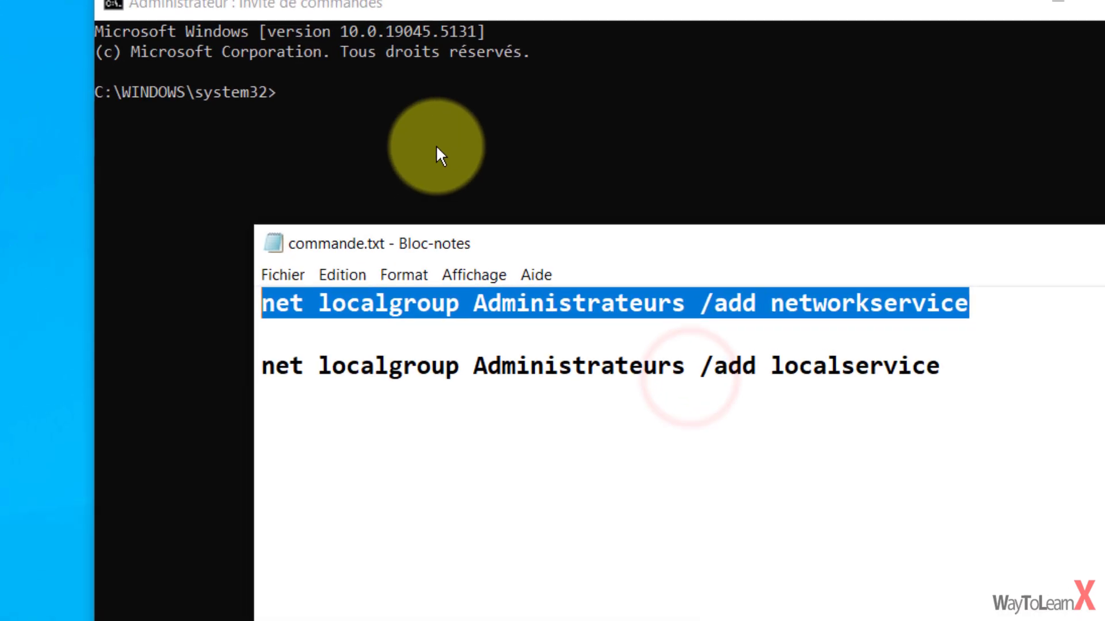
click(432, 116)
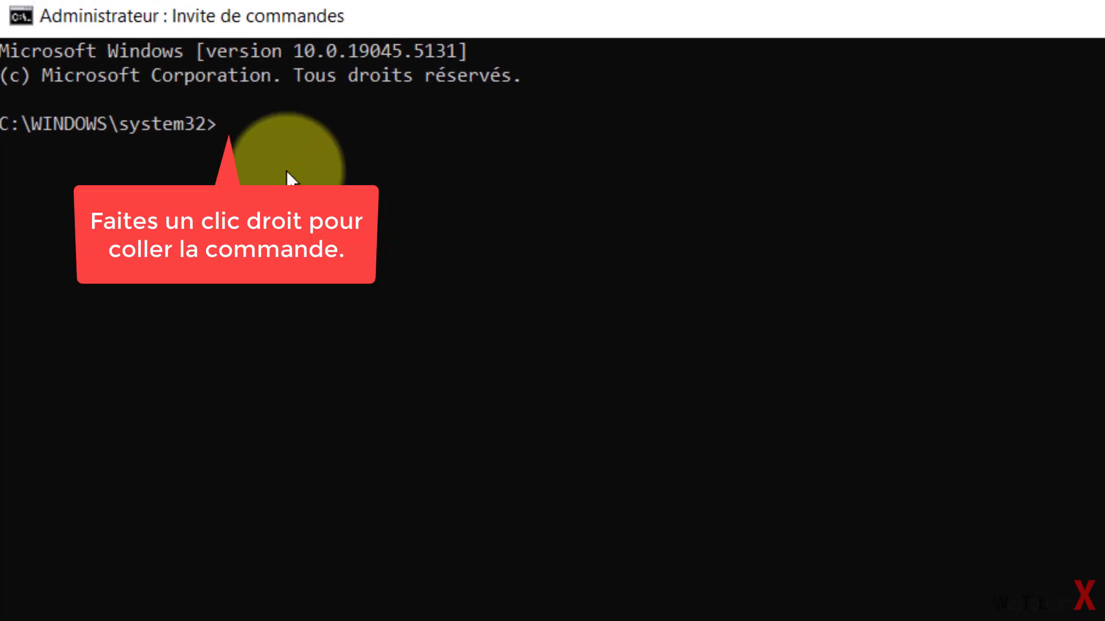
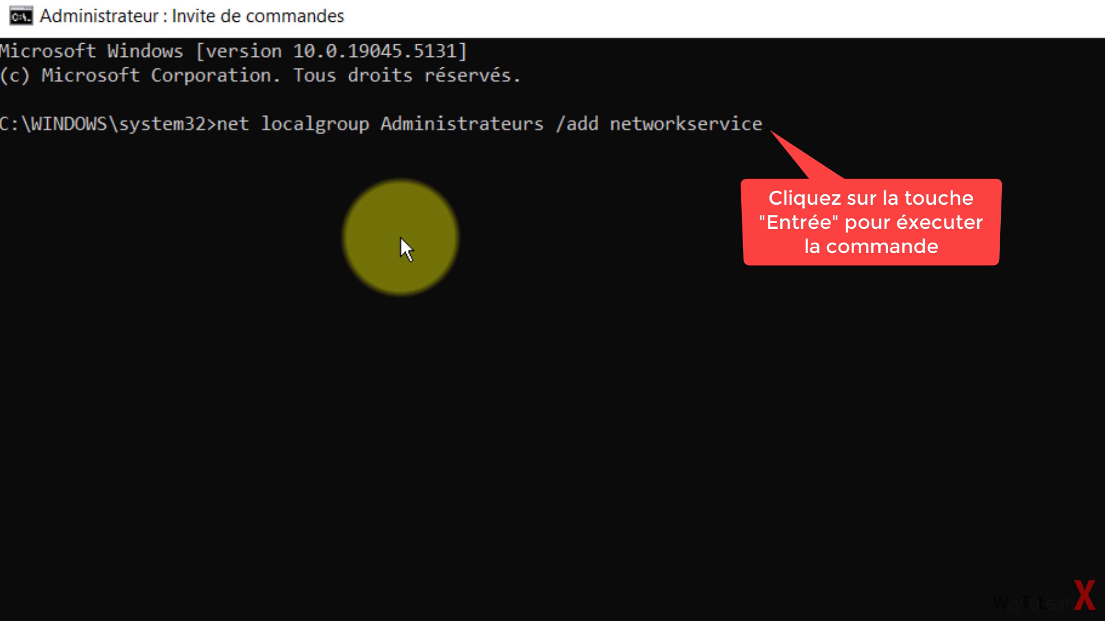
key(Return)
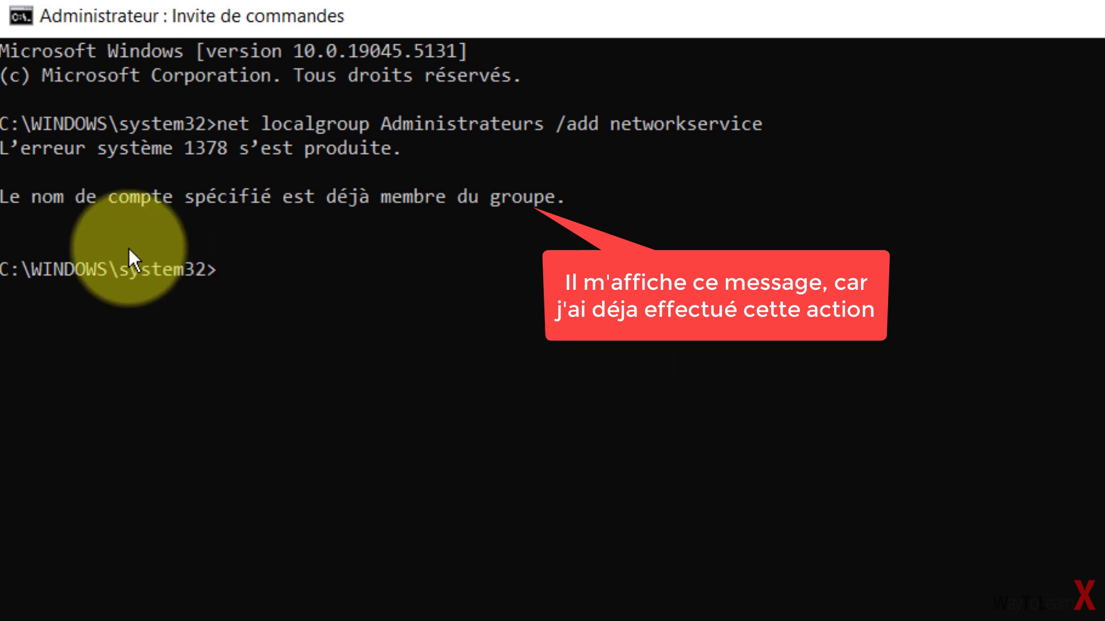
drag(5, 202, 565, 203)
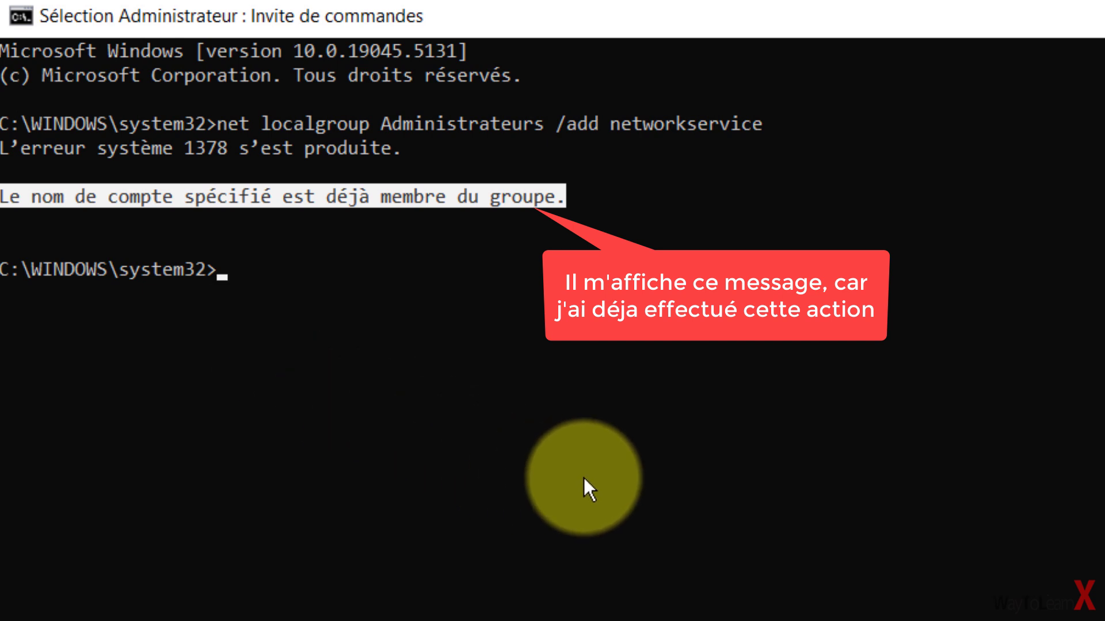
key(Return)
Copy "net localgroup Administrateurs /add localservice" from commande.txt, run it in the command prompt, then close both windows
key(alt+Tab)
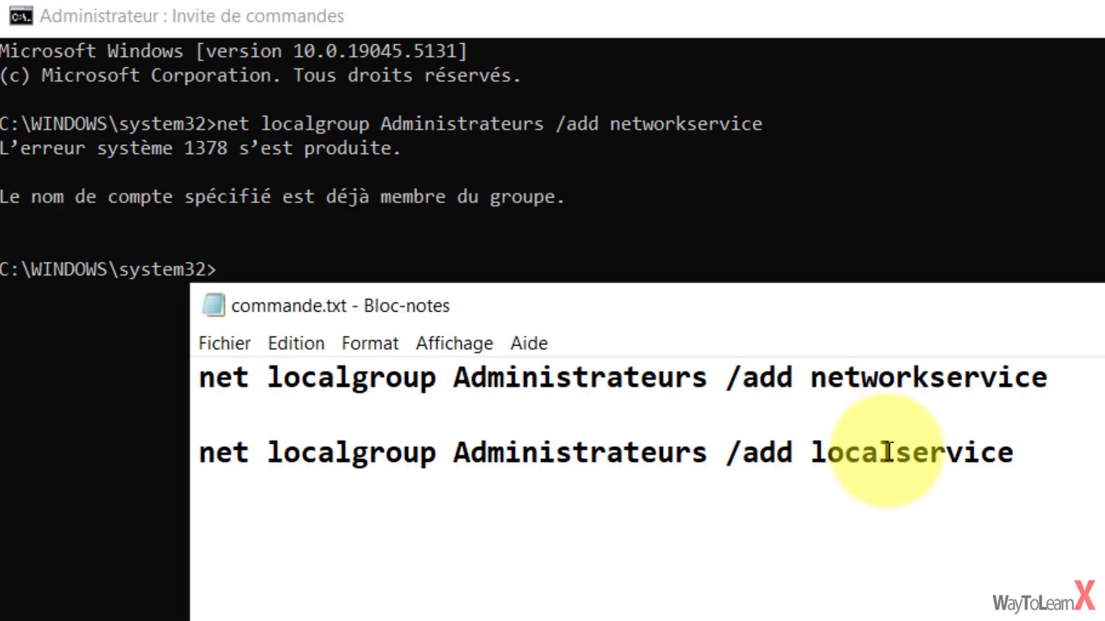
drag(1032, 452, 192, 459)
right_click(332, 453)
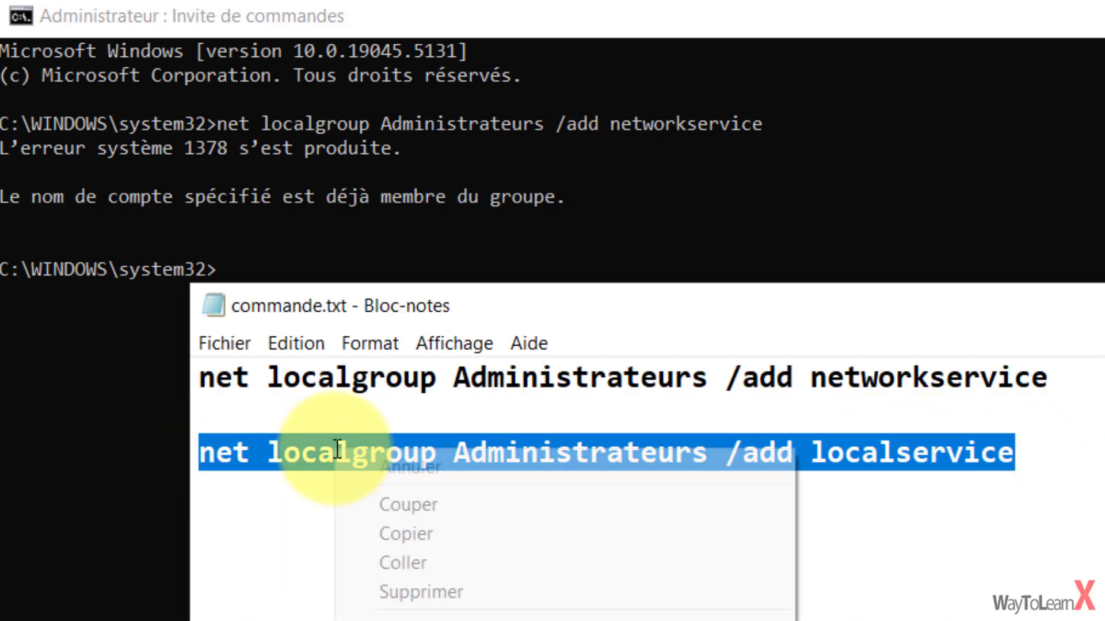
click(426, 534)
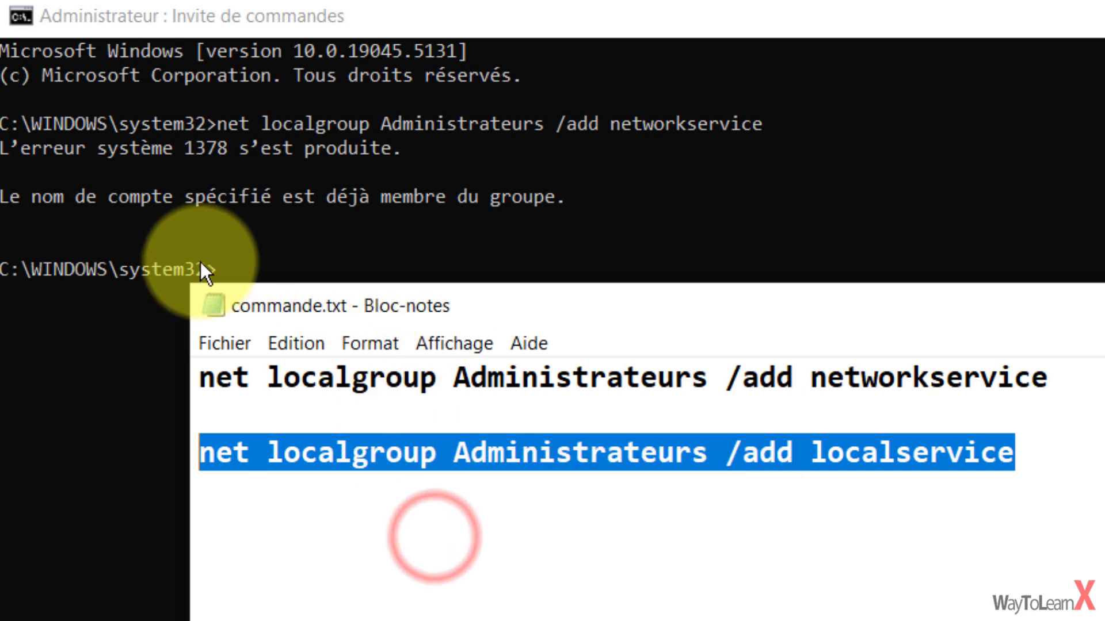
click(99, 243)
text(net localgroup Administrateurs /add localservice)
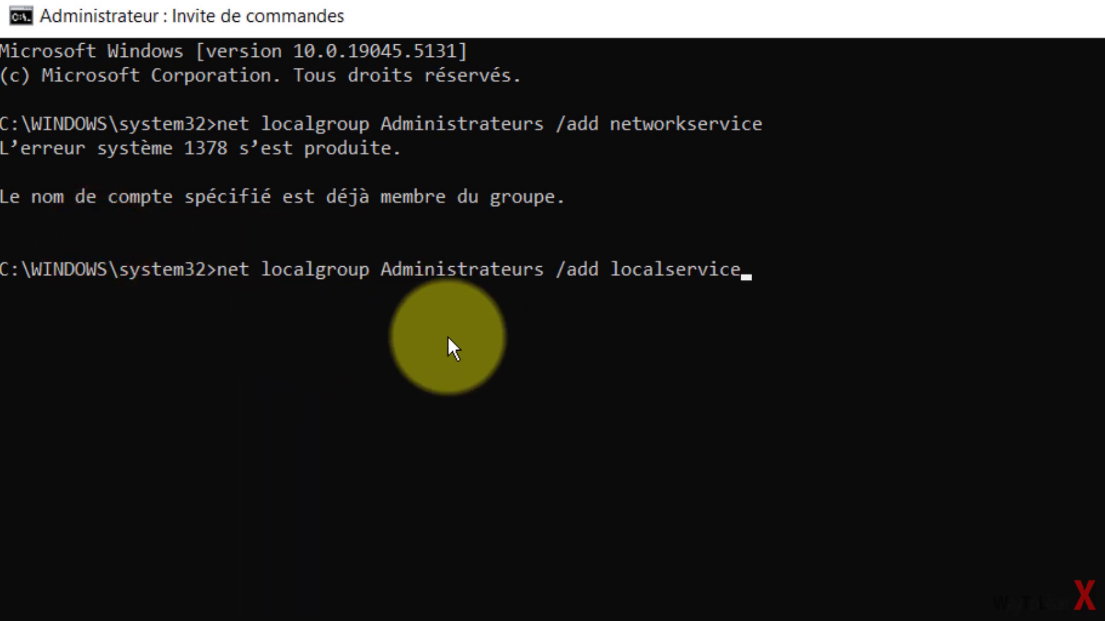
key(Return)
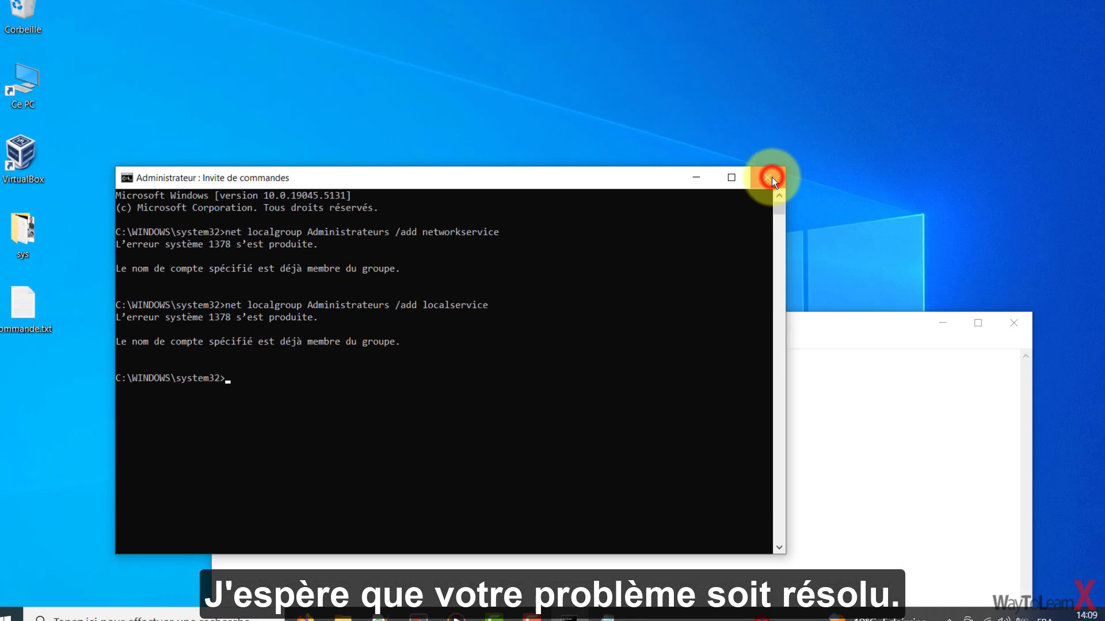
click(772, 178)
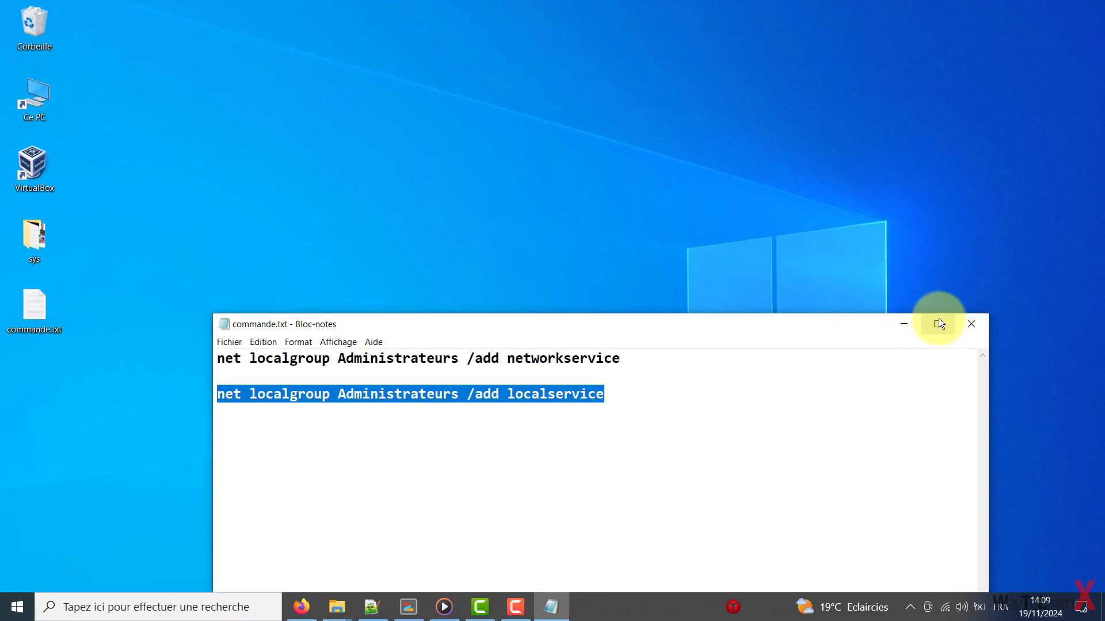
click(969, 323)
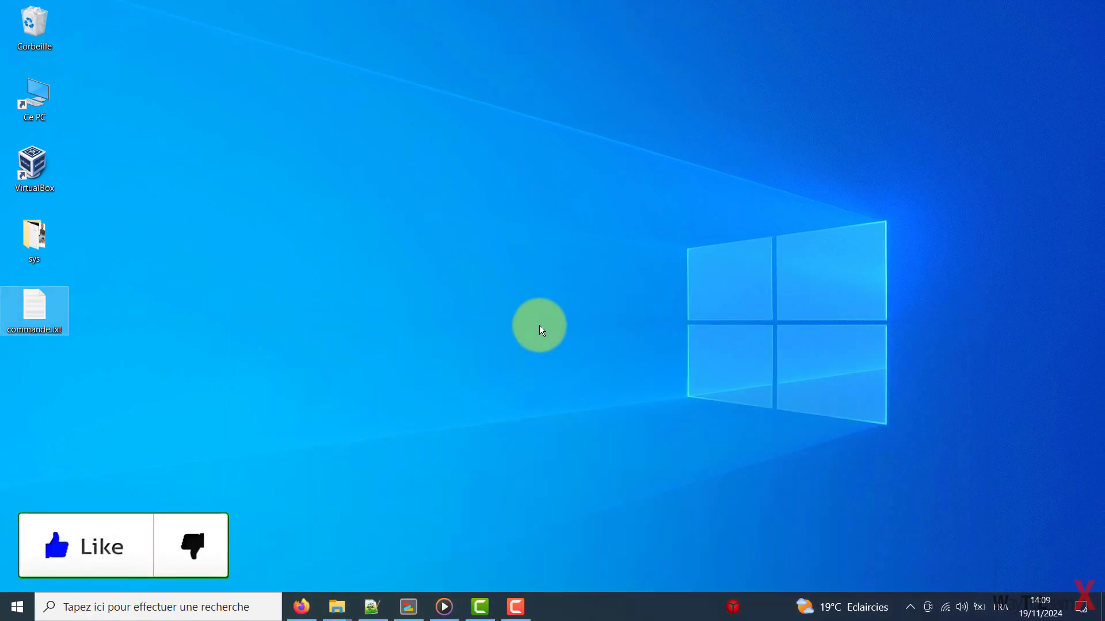